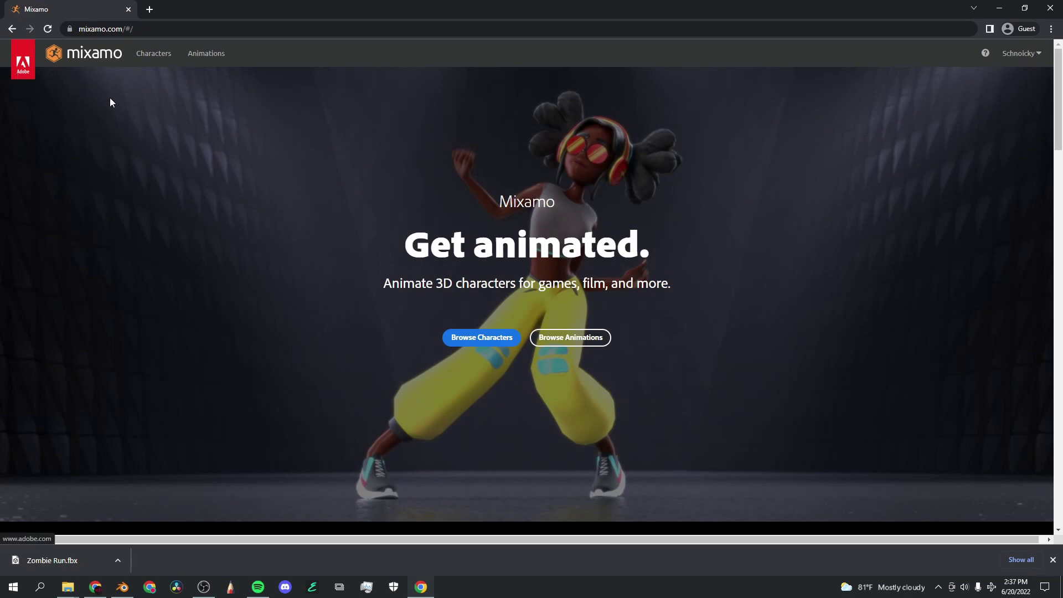
Open the character library and browse through the available characters
{"action": "left_click", "coordinate": [481, 336]}
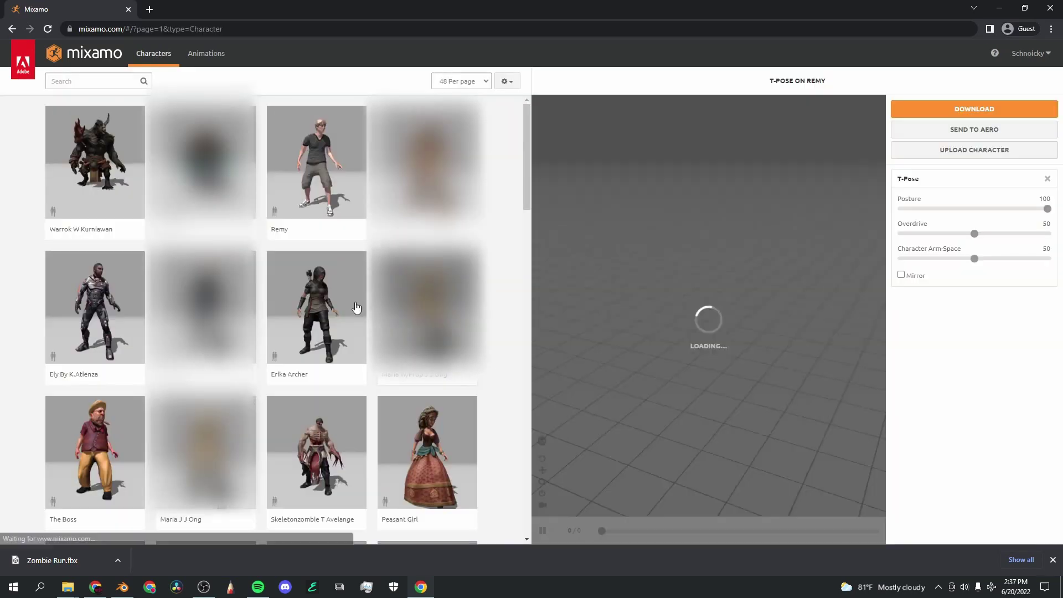
{"action": "scroll", "coordinate": [342, 294], "scroll_direction": "down", "scroll_amount": 10}
{"action": "scroll", "coordinate": [320, 287], "scroll_direction": "down", "scroll_amount": 10}
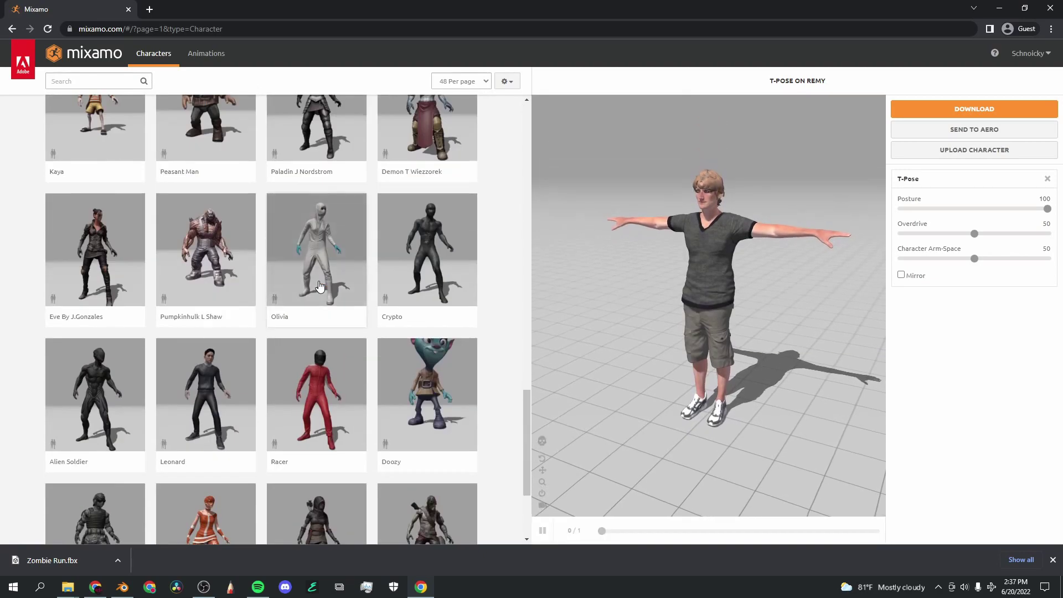
Load the Racer character and inspect its T-pose in the preview
{"action": "left_click", "coordinate": [320, 266]}
{"action": "left_click", "coordinate": [727, 209]}
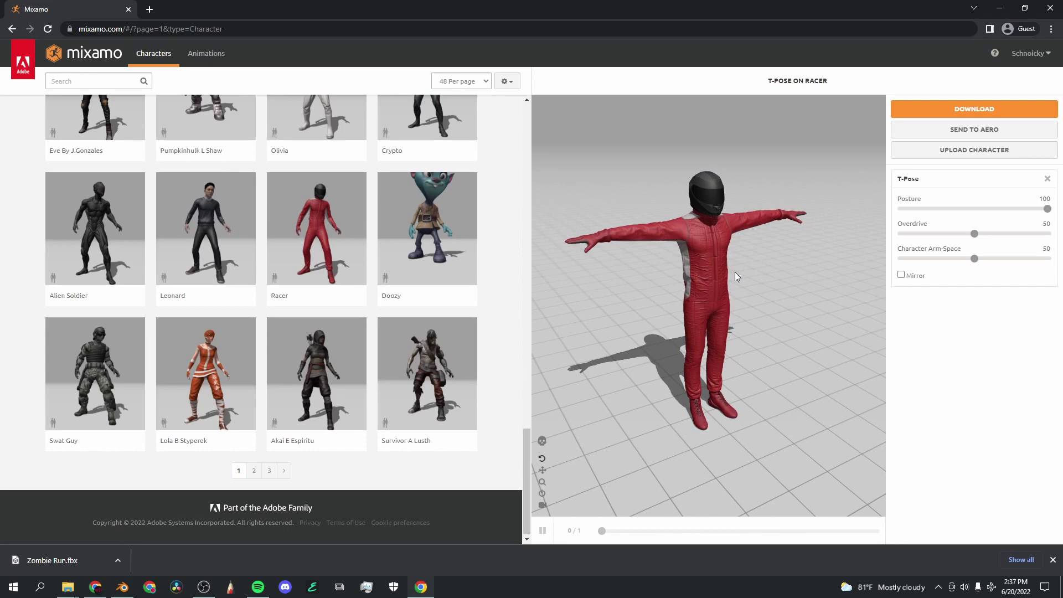
{"action": "left_click_drag", "start_coordinate": [704, 274], "coordinate": [679, 289]}
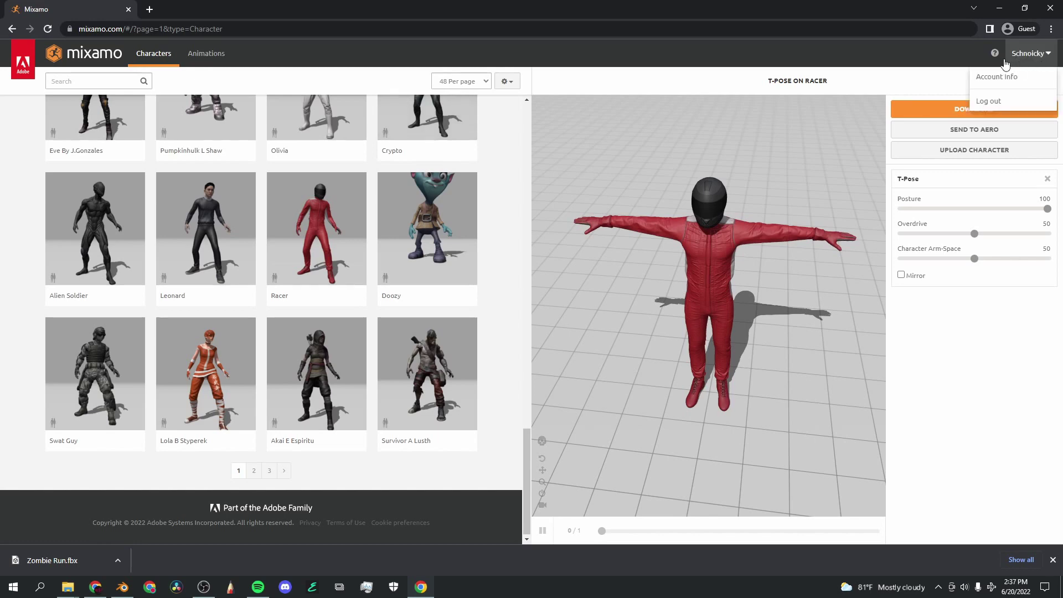
{"action": "left_click_drag", "start_coordinate": [745, 279], "coordinate": [921, 84]}
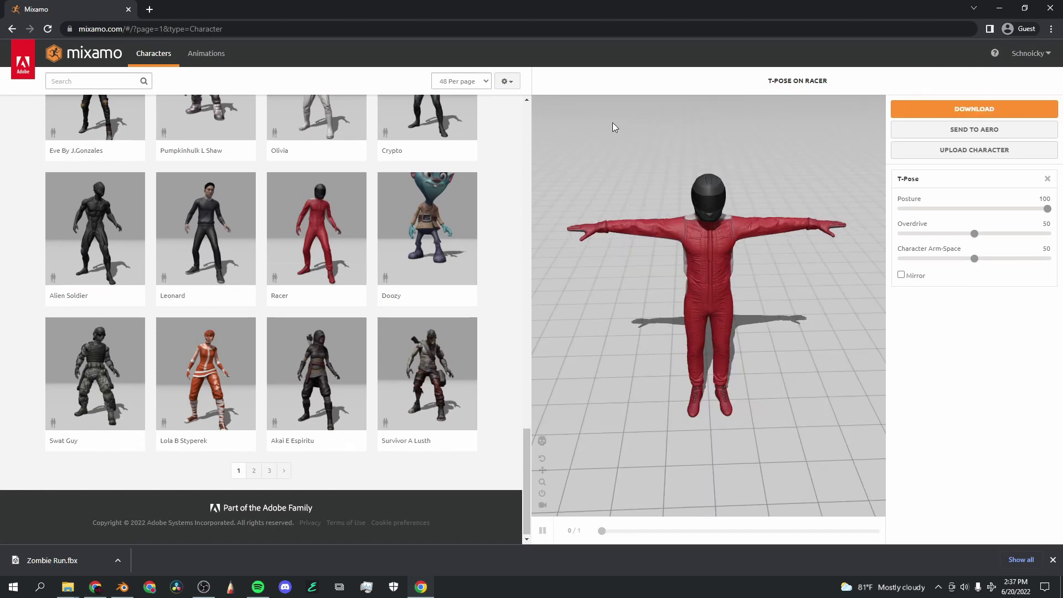
Search the character library for "monster", load the Maynard character and inspect its T-pose
{"action": "scroll", "coordinate": [260, 219], "scroll_direction": "up", "scroll_amount": 15}
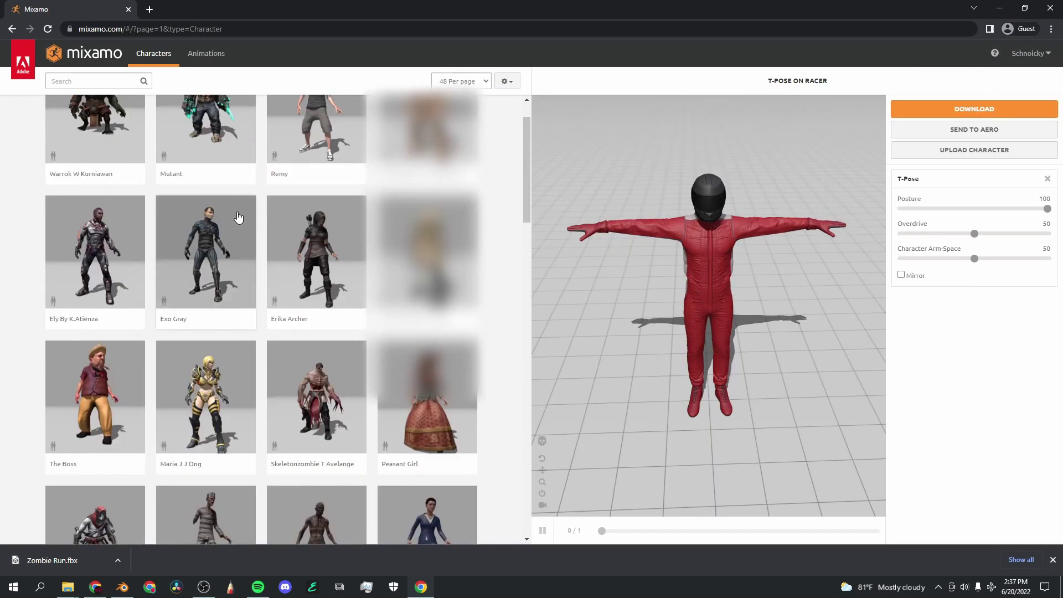
{"action": "scroll", "coordinate": [238, 216], "scroll_direction": "up", "scroll_amount": 2}
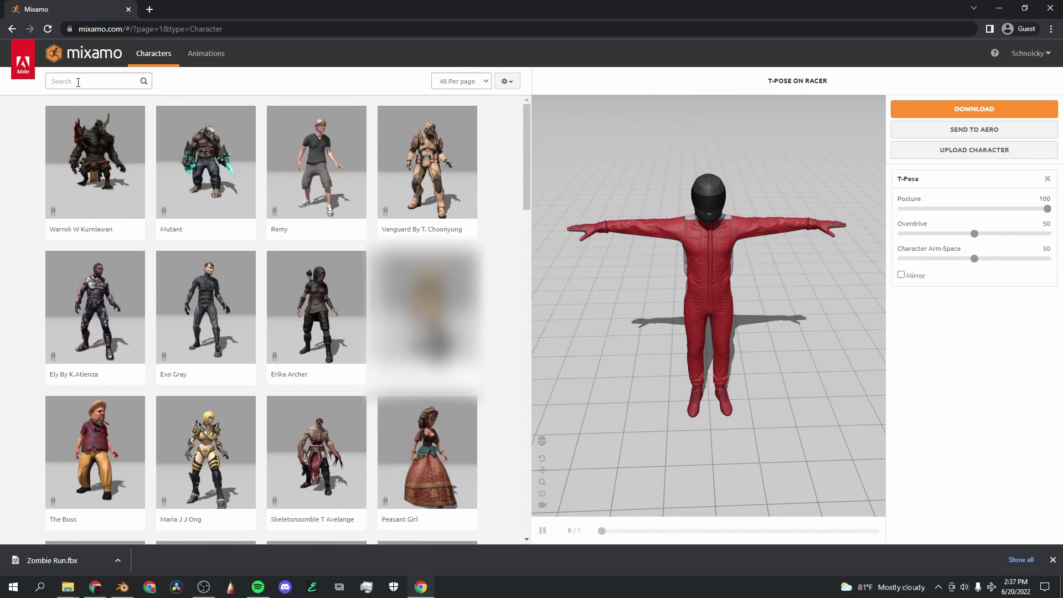
{"action": "type", "text": "monster"}
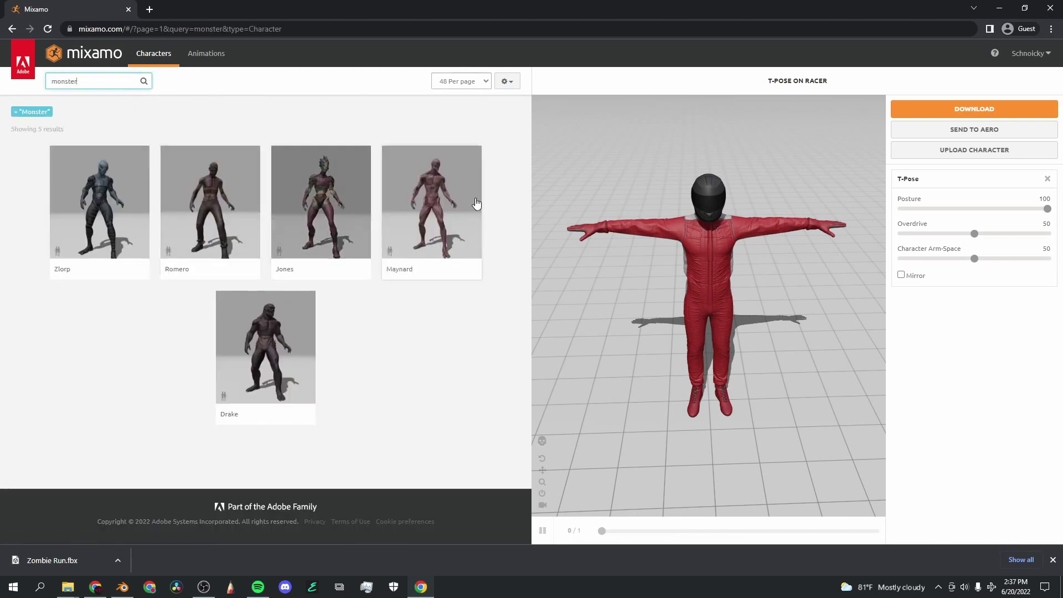
{"action": "left_click", "coordinate": [423, 191]}
{"action": "left_click", "coordinate": [761, 204]}
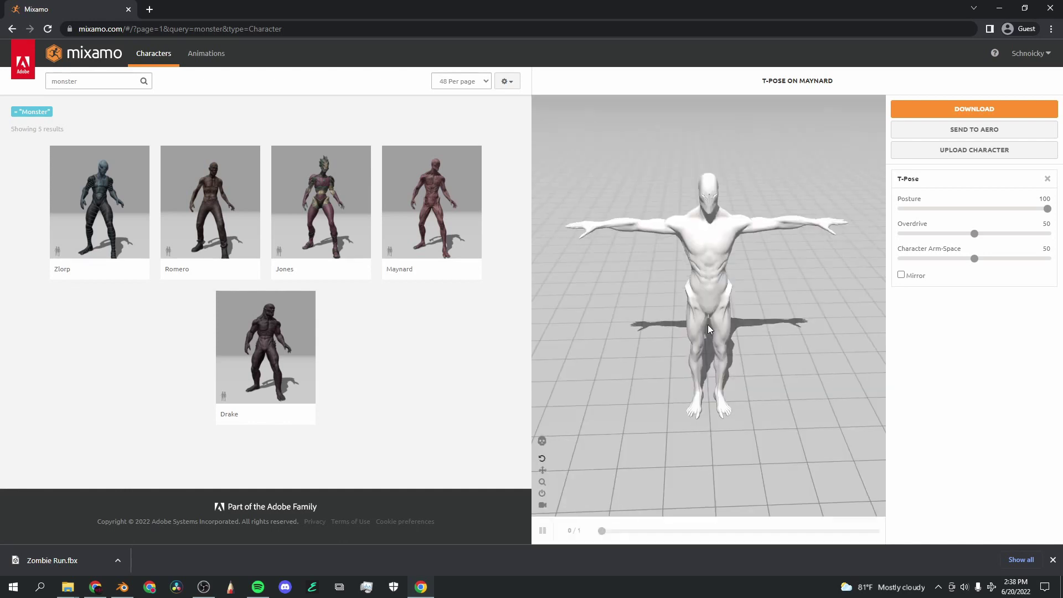
{"action": "mouse_move", "coordinate": [710, 306]}
{"action": "left_mouse_down"}
{"action": "mouse_move", "coordinate": [686, 303]}
{"action": "mouse_move", "coordinate": [712, 311]}
{"action": "mouse_move", "coordinate": [691, 304]}
{"action": "mouse_move", "coordinate": [778, 299]}
{"action": "mouse_move", "coordinate": [722, 292]}
{"action": "mouse_move", "coordinate": [706, 314]}
{"action": "mouse_move", "coordinate": [656, 310]}
{"action": "mouse_move", "coordinate": [710, 311]}
{"action": "mouse_move", "coordinate": [716, 328]}
{"action": "mouse_move", "coordinate": [733, 318]}
{"action": "mouse_move", "coordinate": [708, 309]}
{"action": "left_mouse_up"}
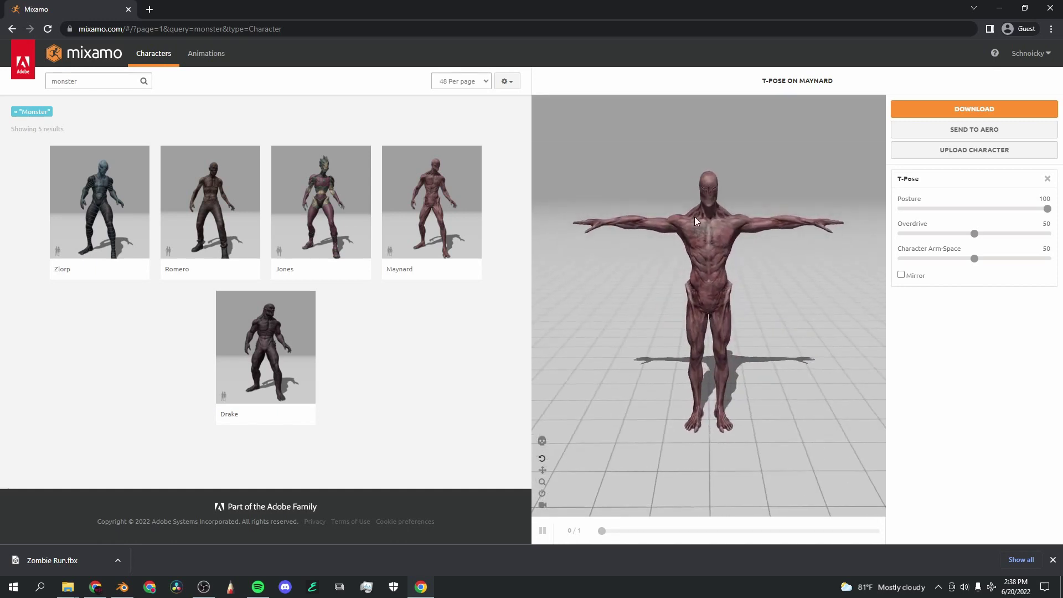
Switch to the animation library, search for "run" and apply the Zombie Run animation to Maynard
{"action": "left_click", "coordinate": [207, 55]}
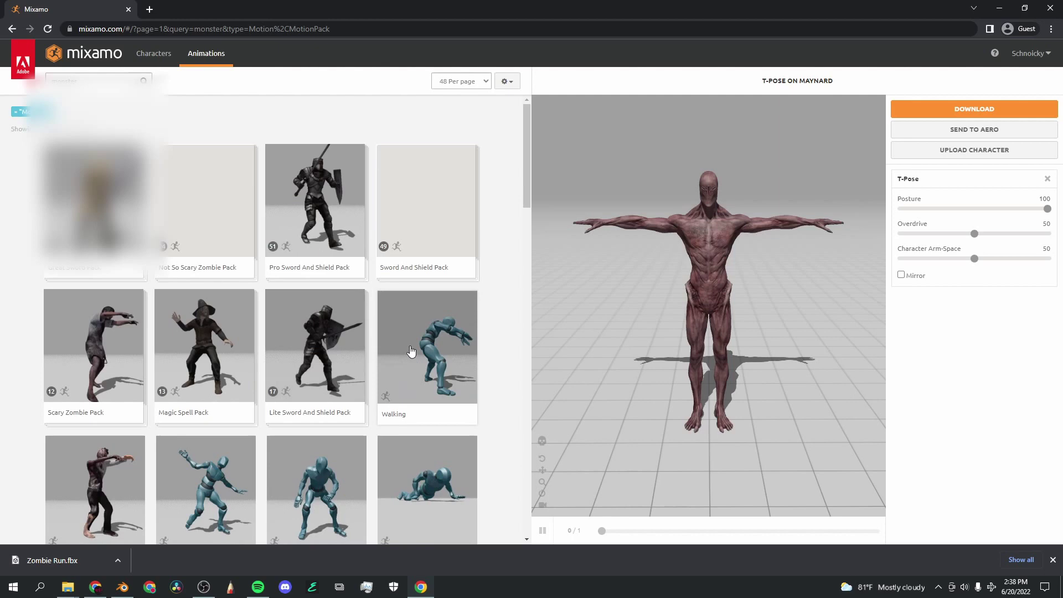
{"action": "scroll", "coordinate": [333, 310], "scroll_direction": "down", "scroll_amount": 5}
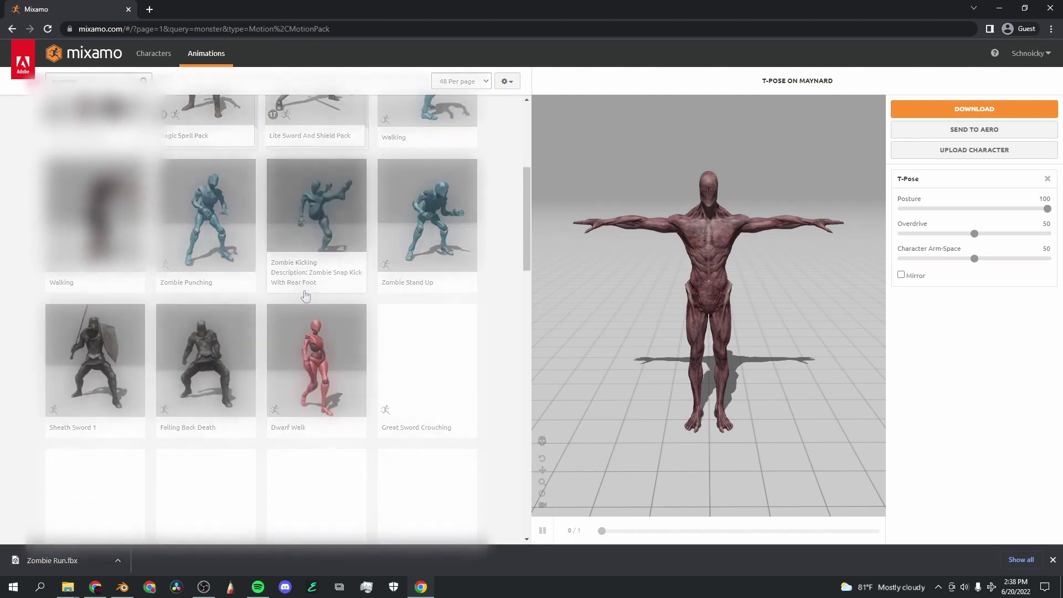
{"action": "scroll", "coordinate": [302, 283], "scroll_direction": "down", "scroll_amount": 3}
{"action": "scroll", "coordinate": [260, 315], "scroll_direction": "up", "scroll_amount": 8}
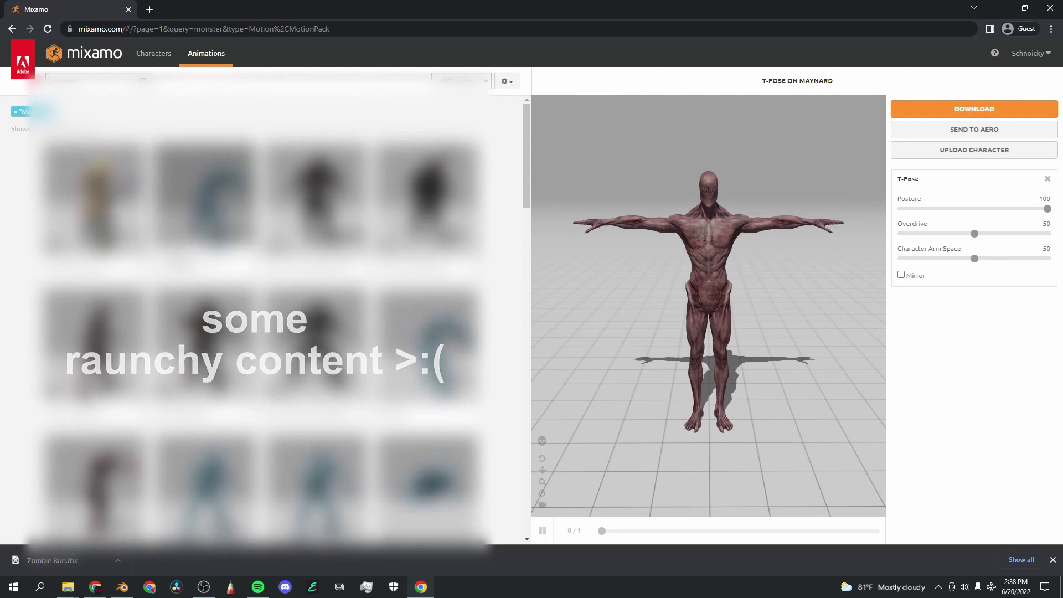
{"action": "scroll", "coordinate": [260, 310], "scroll_direction": "down", "scroll_amount": 1}
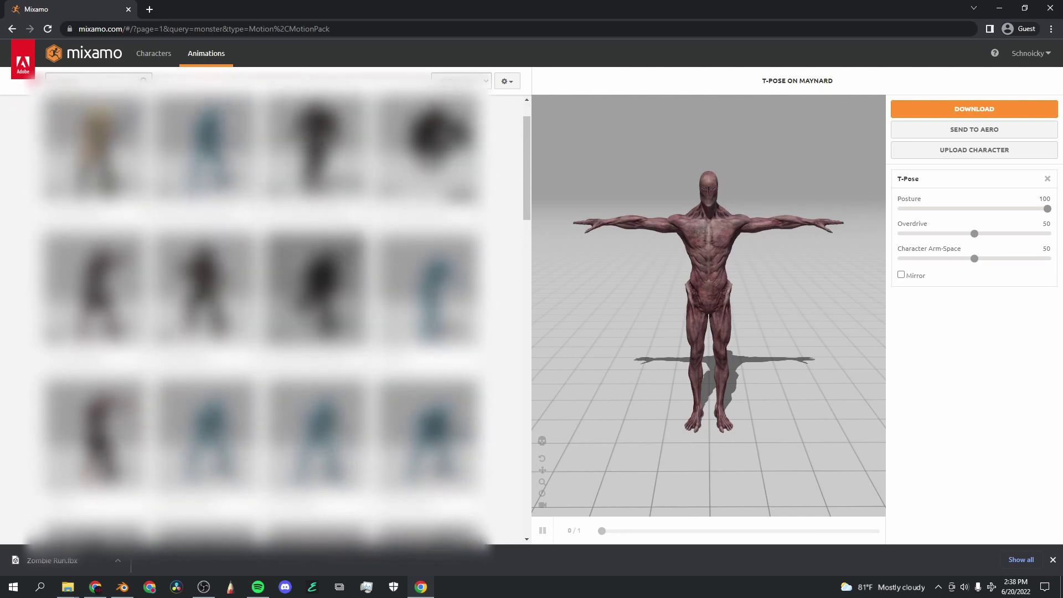
{"action": "scroll", "coordinate": [470, 160], "scroll_direction": "up", "scroll_amount": 1}
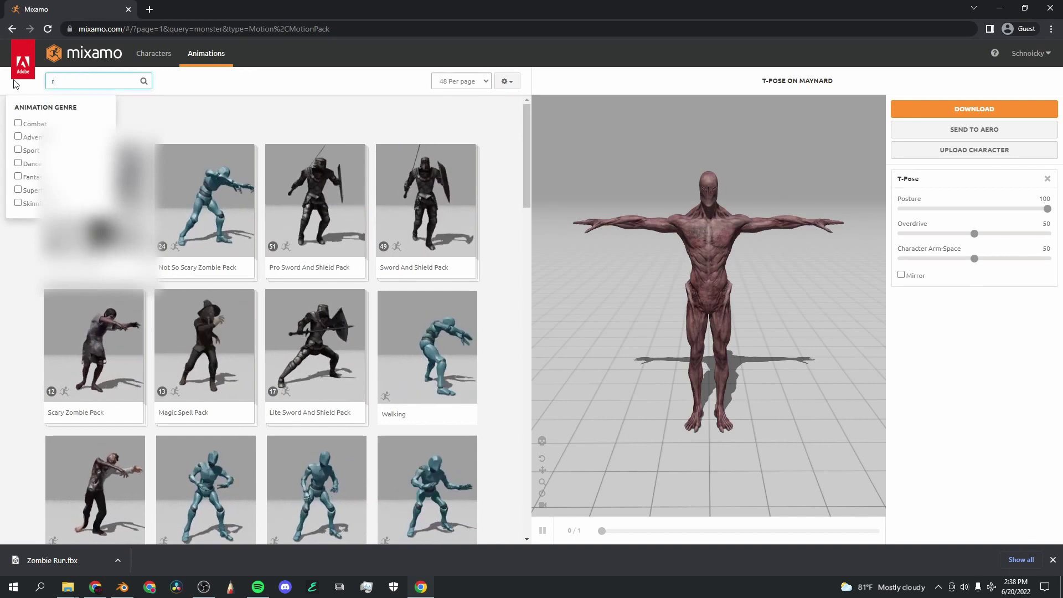
{"action": "key", "text": "Return"}
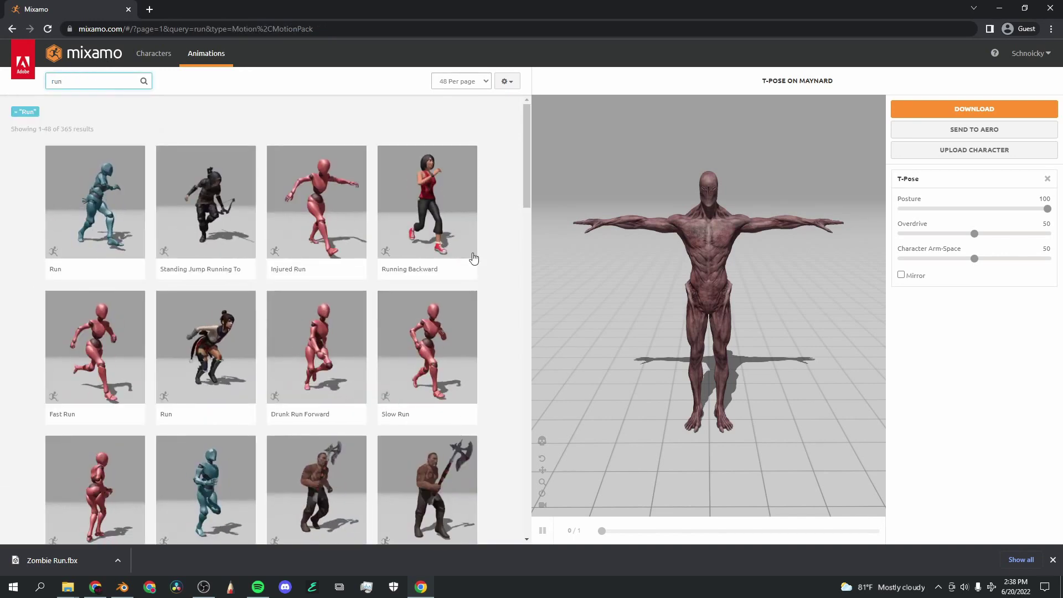
{"action": "scroll", "coordinate": [171, 203], "scroll_direction": "down", "scroll_amount": 6}
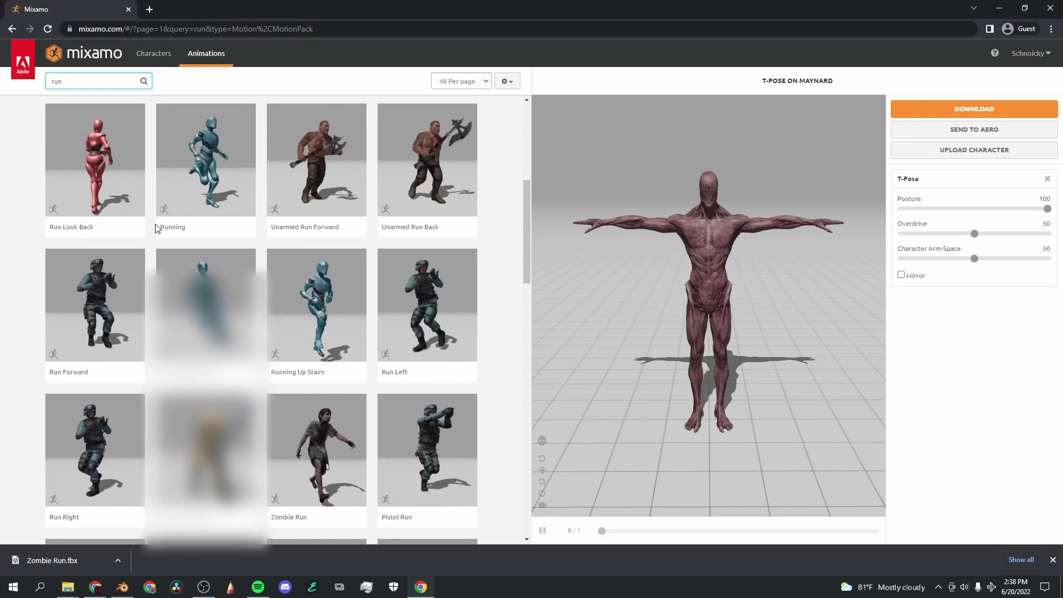
{"action": "scroll", "coordinate": [306, 297], "scroll_direction": "down", "scroll_amount": 2}
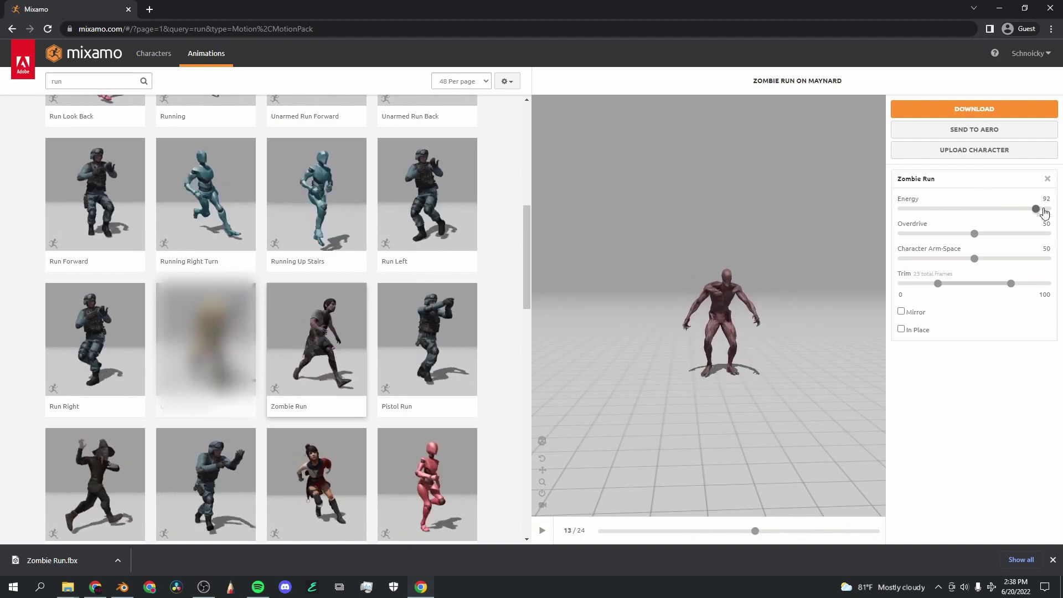
Set the Zombie Run animation's Energy to 100 and Overdrive to 64, and make it play in place
{"action": "left_click_drag", "start_coordinate": [1044, 212], "coordinate": [1053, 211]}
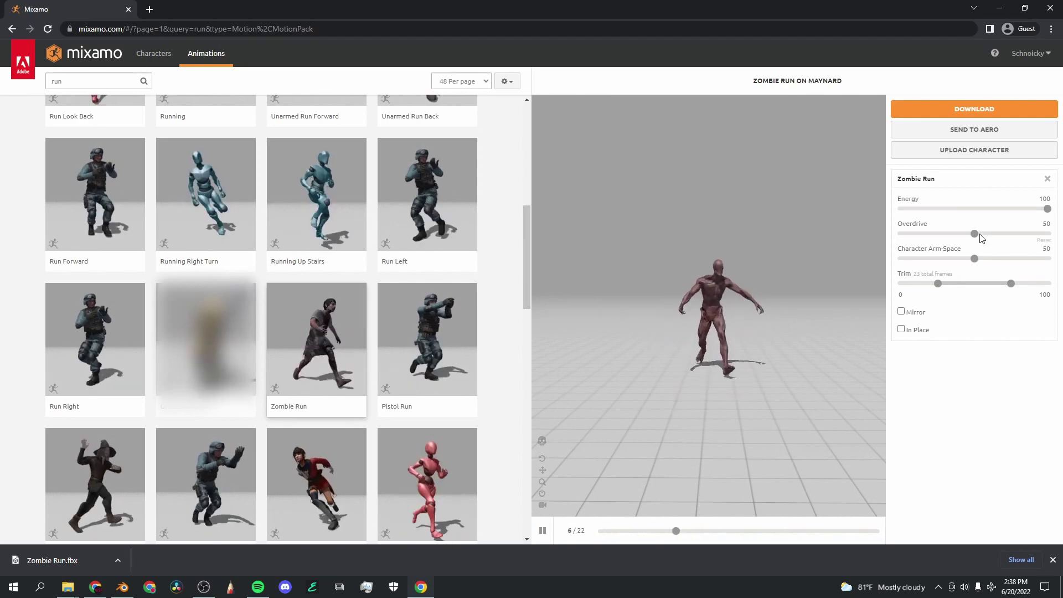
{"action": "left_click_drag", "start_coordinate": [974, 234], "coordinate": [986, 235]}
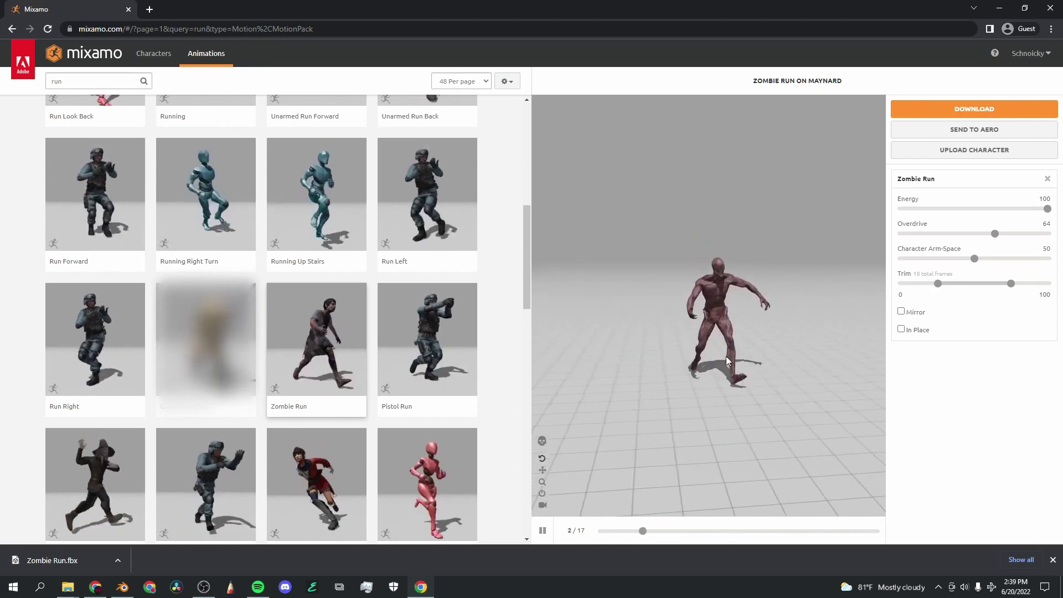
{"action": "mouse_move", "coordinate": [726, 357]}
{"action": "left_mouse_down"}
{"action": "mouse_move", "coordinate": [772, 376]}
{"action": "mouse_move", "coordinate": [746, 362]}
{"action": "left_mouse_up"}
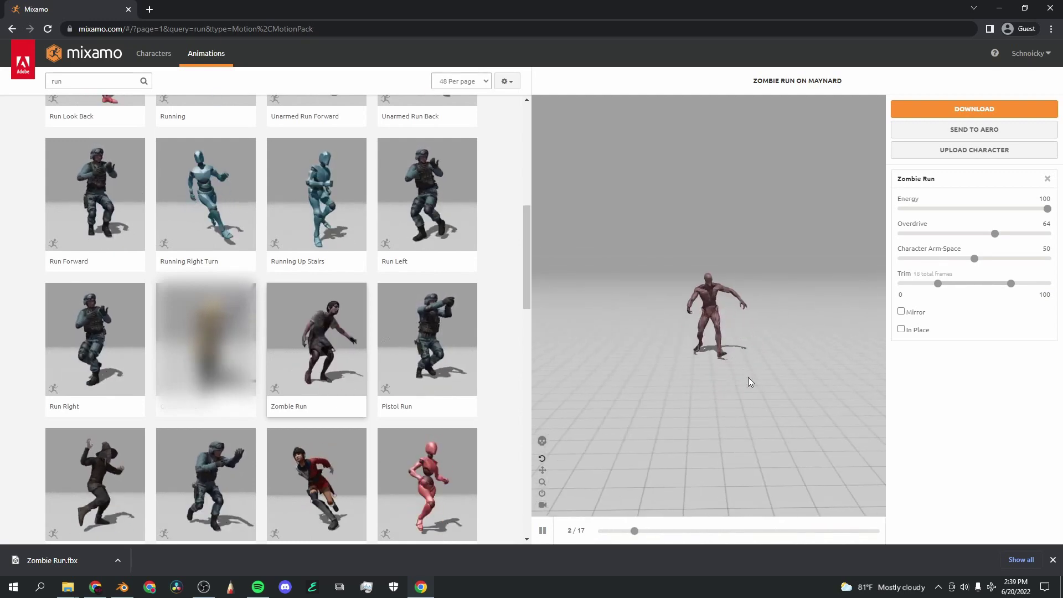
{"action": "left_click", "coordinate": [901, 329]}
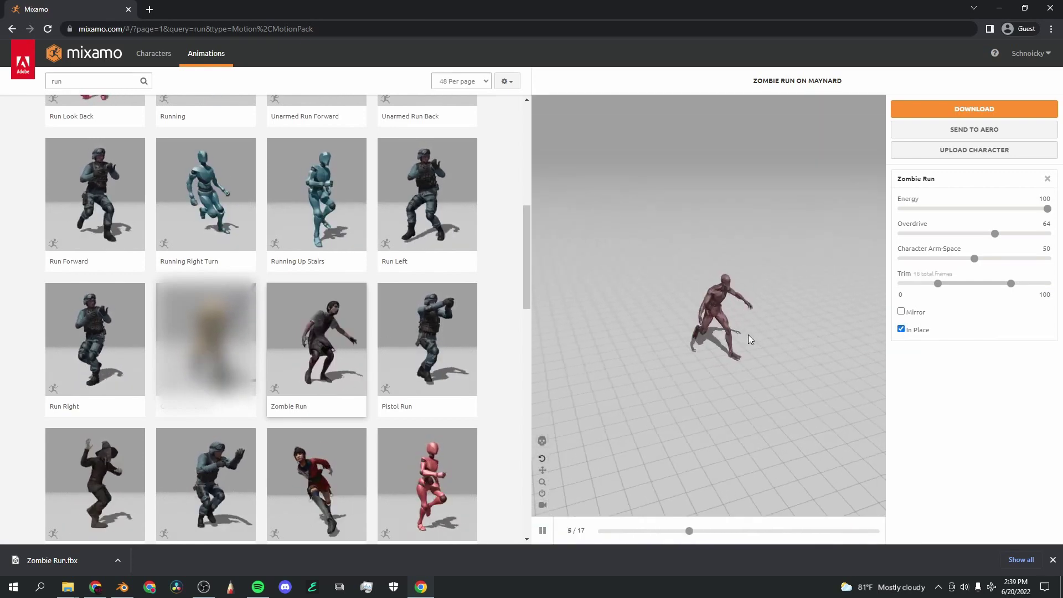
Download the animated character as FBX Binary with skin, at 30 frames per second and no keyframe reduction
{"action": "left_click", "coordinate": [947, 108]}
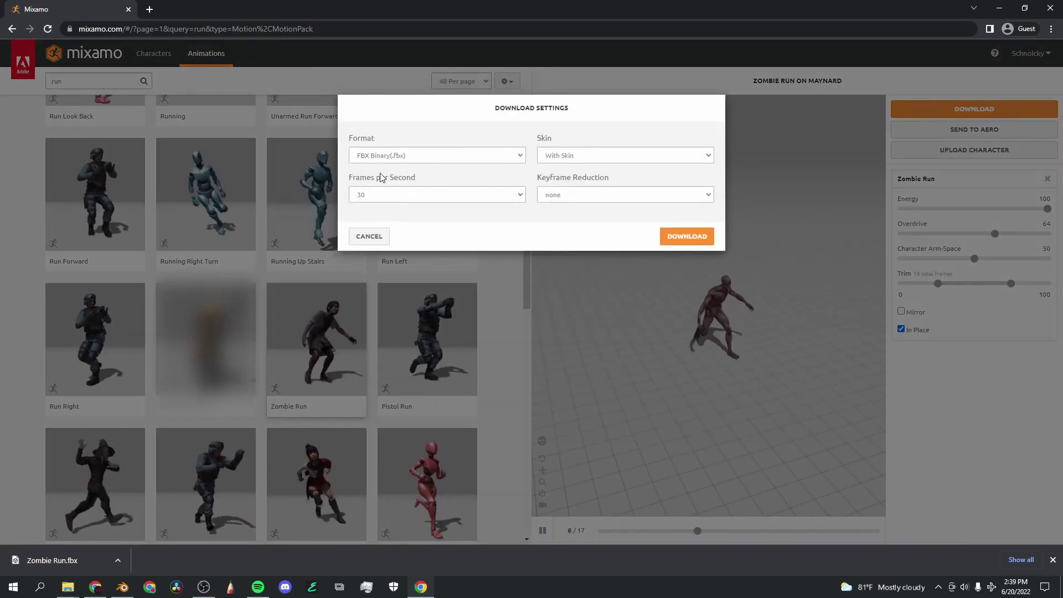
{"action": "left_click", "coordinate": [404, 195]}
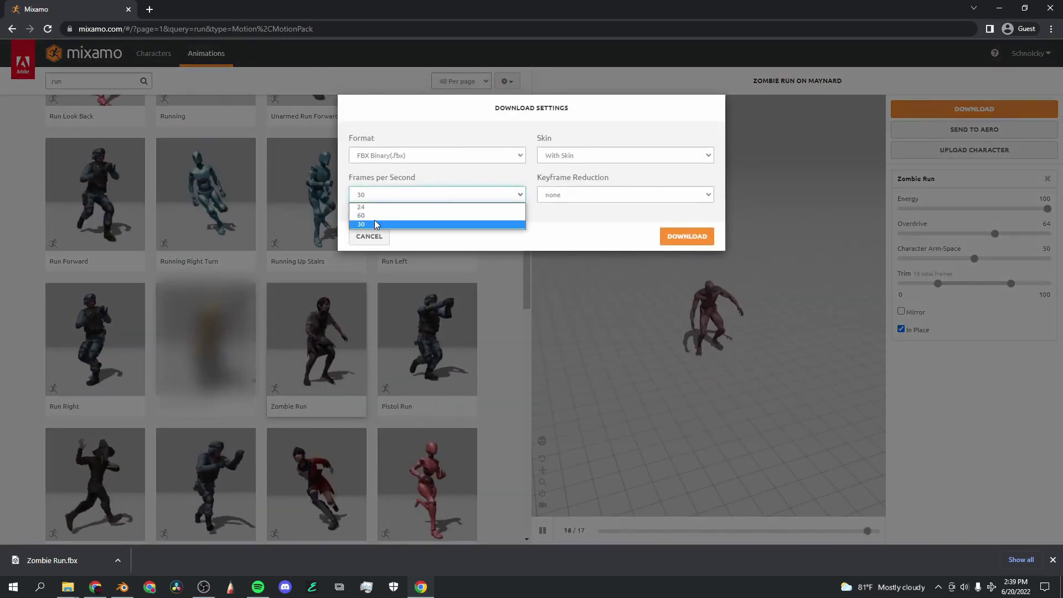
{"action": "left_click", "coordinate": [392, 191]}
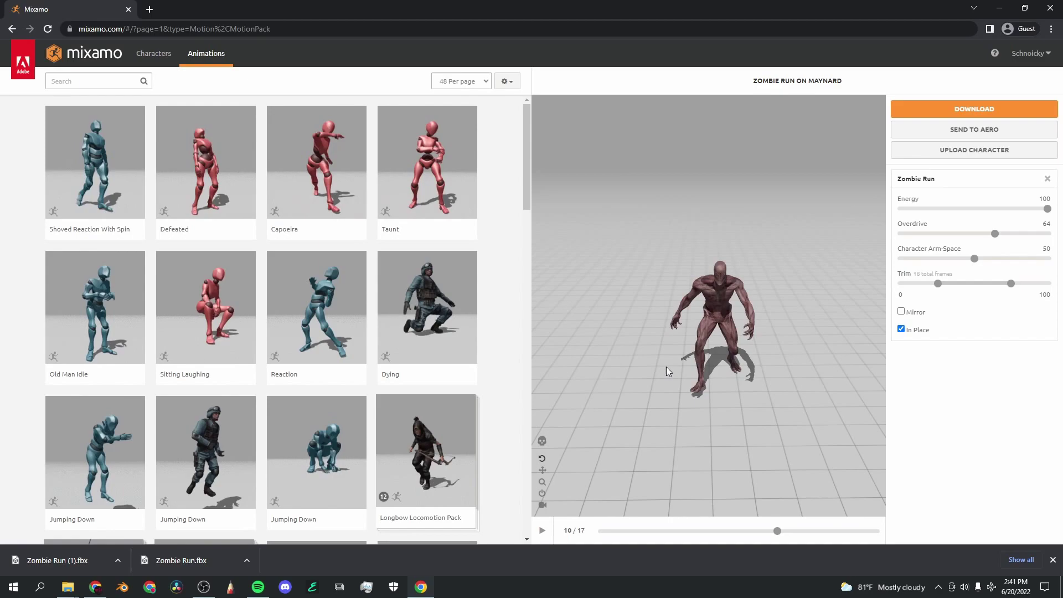
Switch to Blender and open the recent file BJ 12 FINISH.blend
{"action": "left_click", "coordinate": [124, 588]}
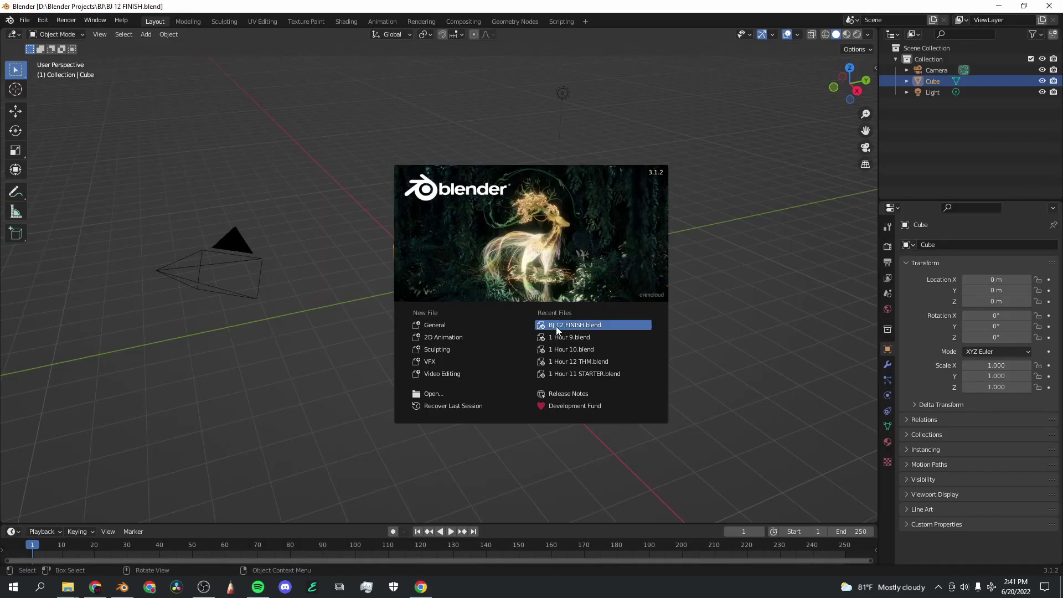
{"action": "left_click", "coordinate": [555, 326]}
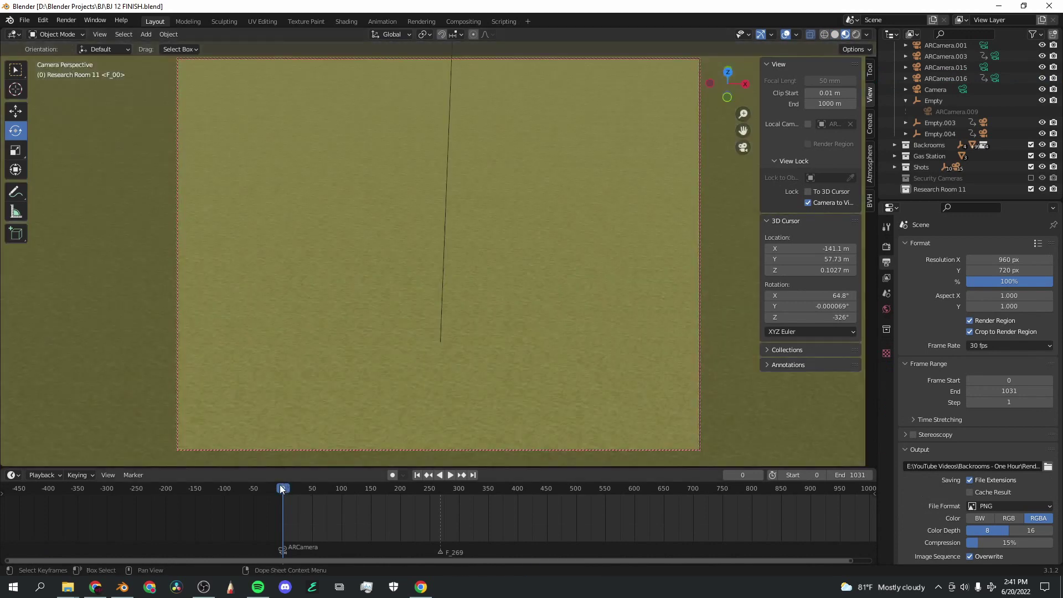
Play and scrub through the backrooms camera shot in the timeline to review the hallway, stopping at frame 52
{"action": "mouse_move", "coordinate": [300, 486]}
{"action": "left_mouse_down"}
{"action": "mouse_move", "coordinate": [346, 480]}
{"action": "mouse_move", "coordinate": [293, 478]}
{"action": "left_mouse_up"}
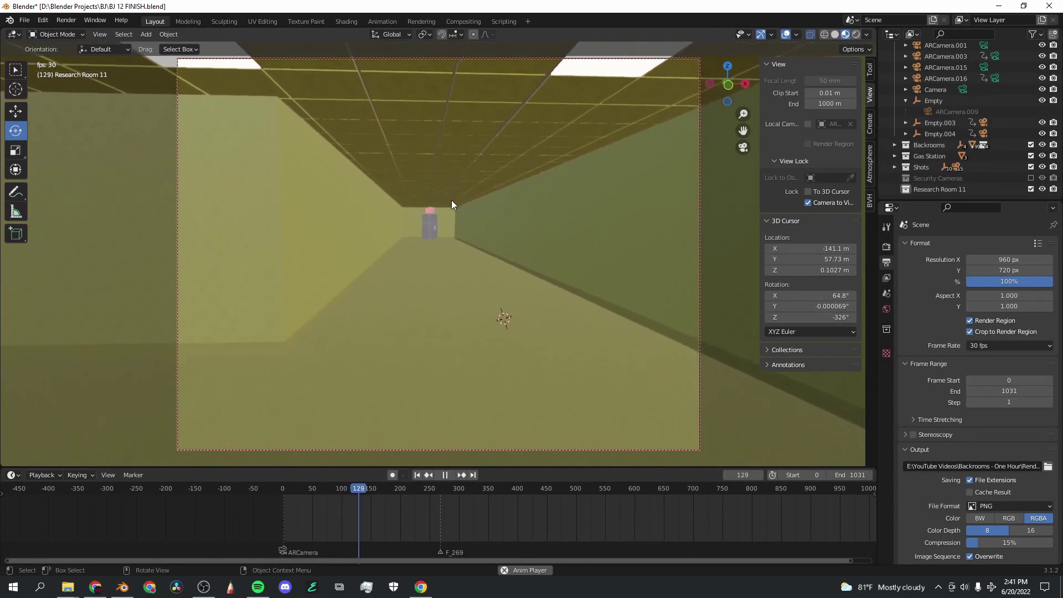
{"action": "key", "text": "space"}
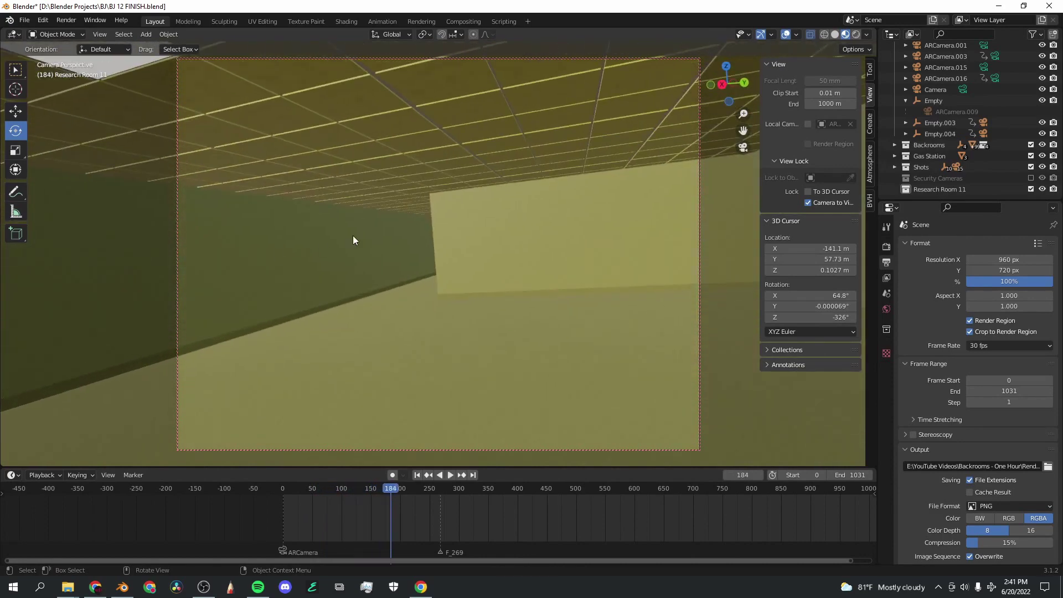
{"action": "key", "text": "space"}
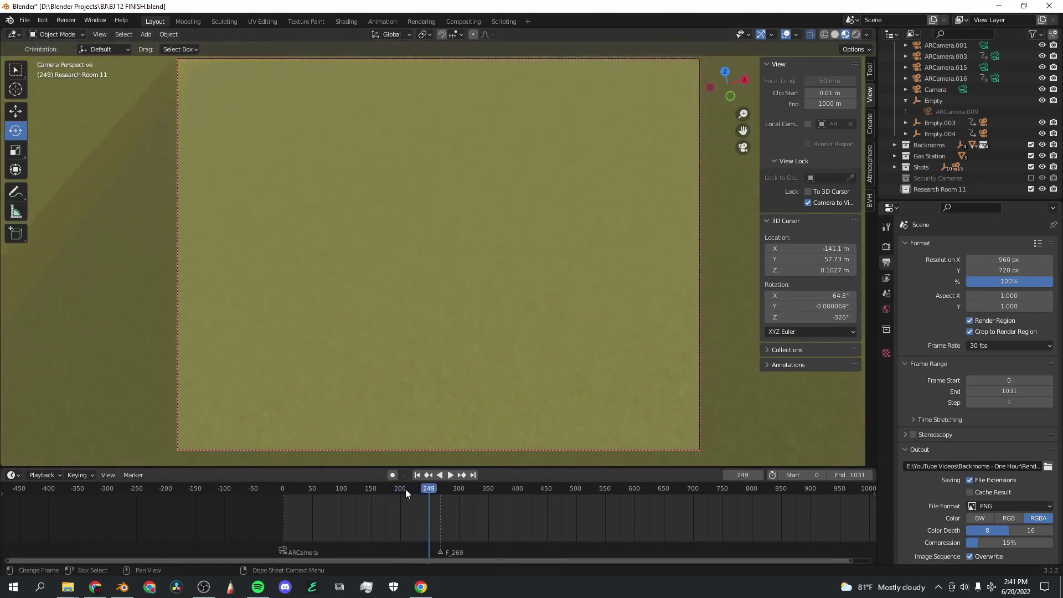
{"action": "left_click_drag", "start_coordinate": [355, 488], "coordinate": [333, 469]}
{"action": "key", "text": "Escape"}
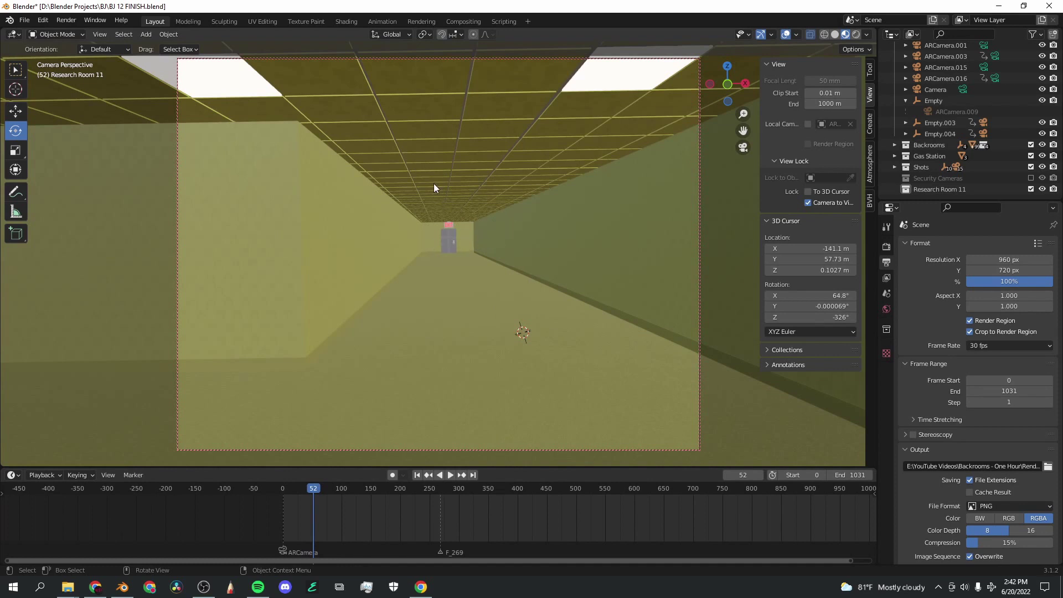
Import Zombie Running (2).fbx from the Downloads folder into the backrooms scene
{"action": "left_click", "coordinate": [25, 20]}
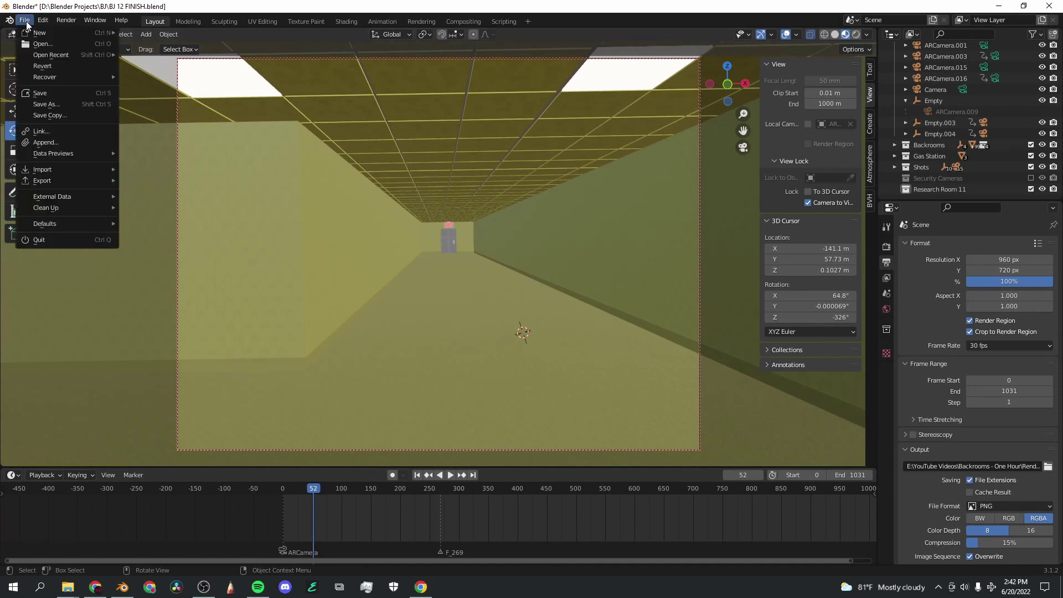
{"action": "mouse_move", "coordinate": [114, 174]}
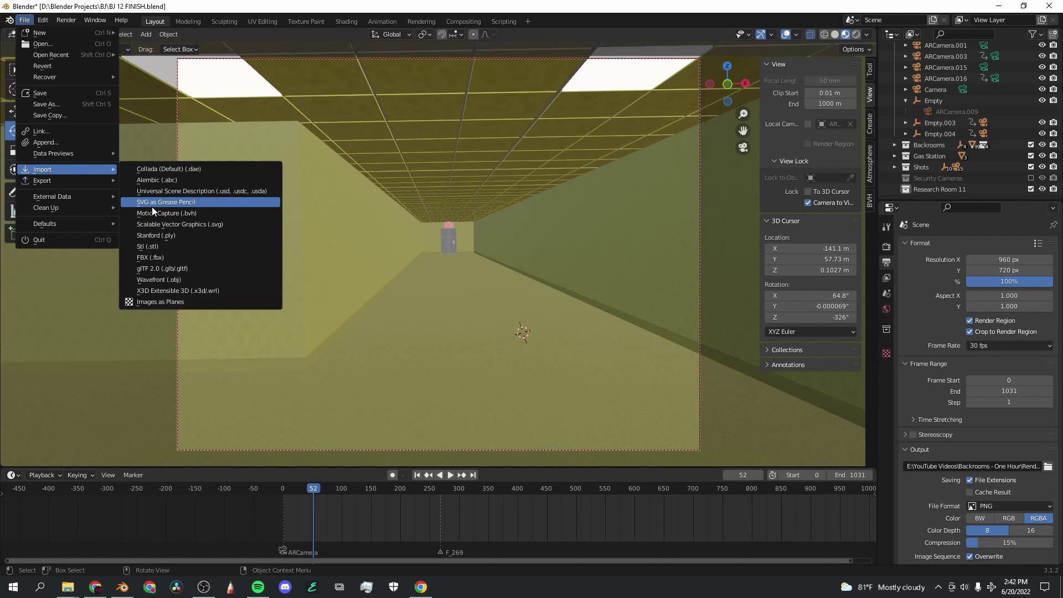
{"action": "left_click", "coordinate": [155, 258]}
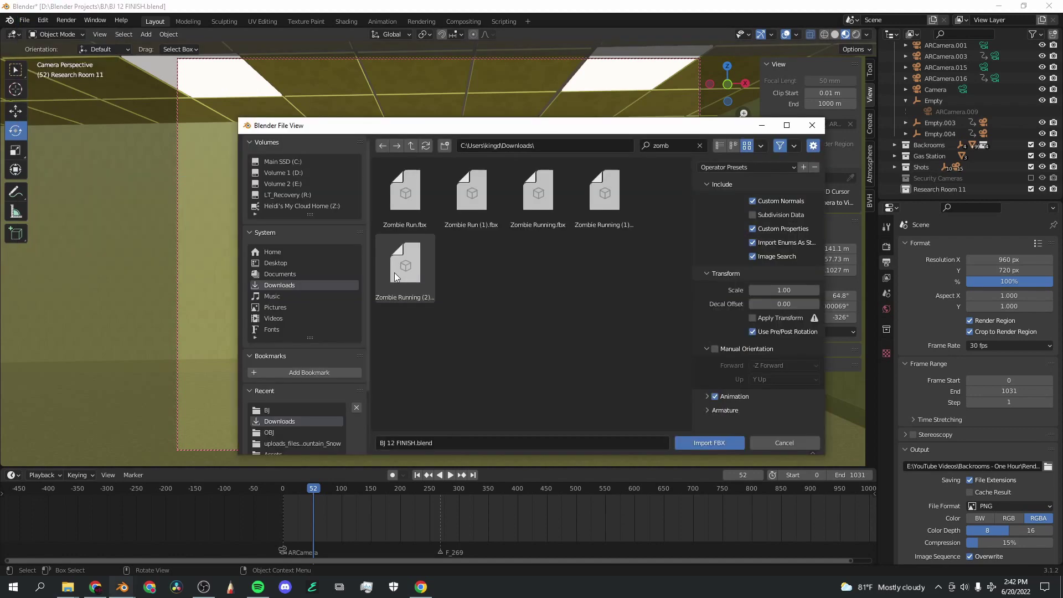
{"action": "left_click", "coordinate": [408, 283]}
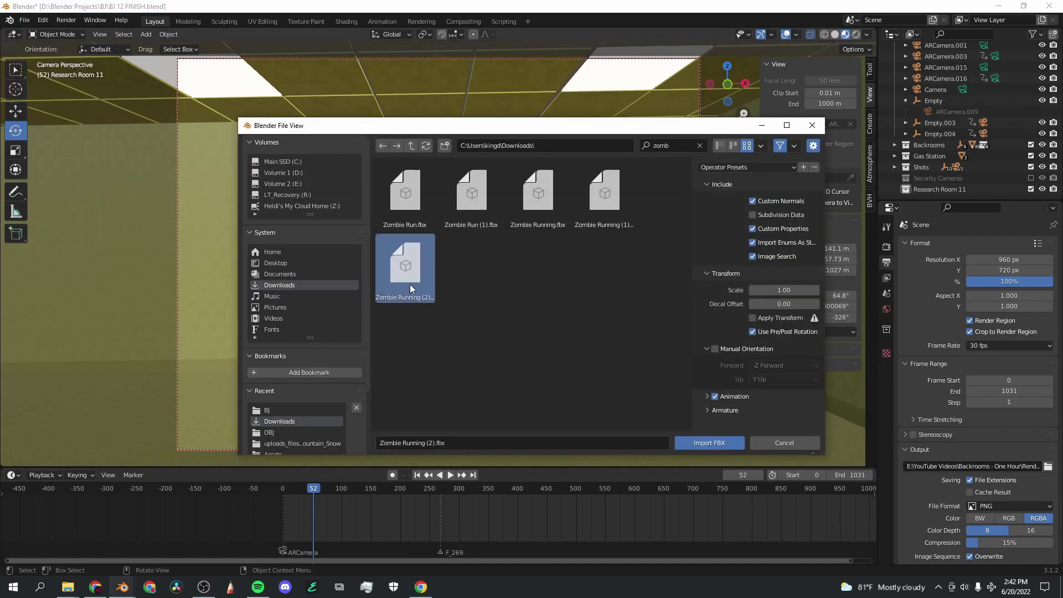
{"action": "left_click", "coordinate": [697, 444]}
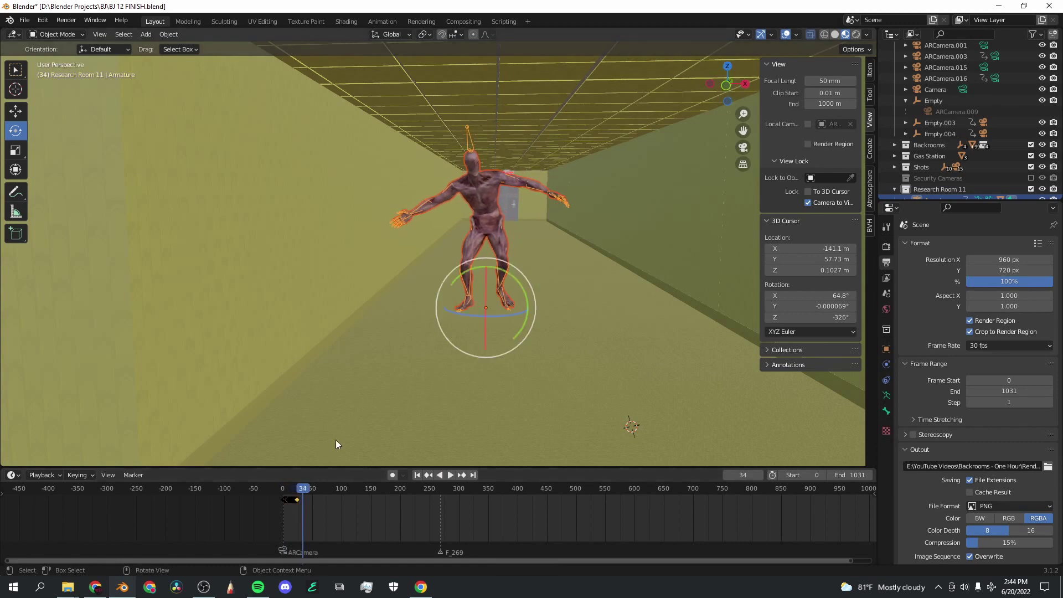
Play the imported monster's animation from frame 0 to check how long its run cycle lasts
{"action": "left_click", "coordinate": [285, 488]}
{"action": "key", "text": "Escape"}
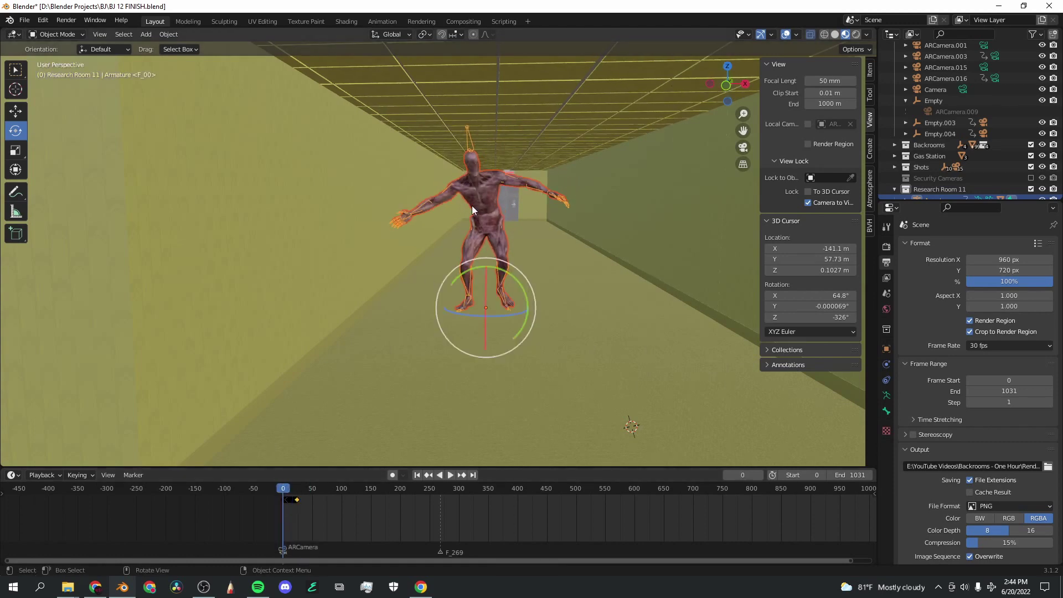
{"action": "key", "text": "space"}
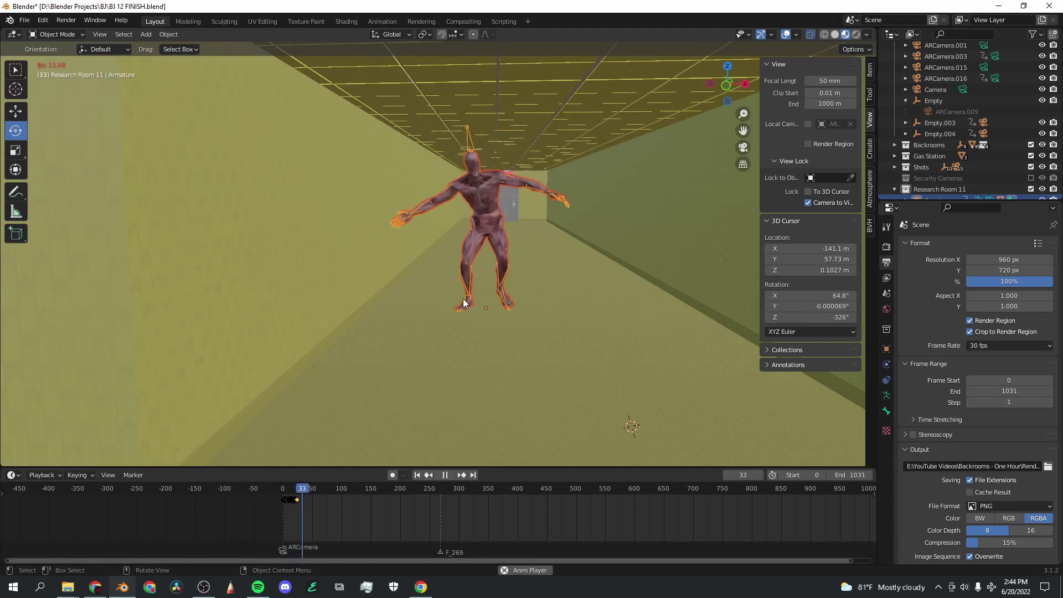
{"action": "key", "text": "space"}
{"action": "key", "text": "shift+Left"}
{"action": "key", "text": "space"}
{"action": "key", "text": "space"}
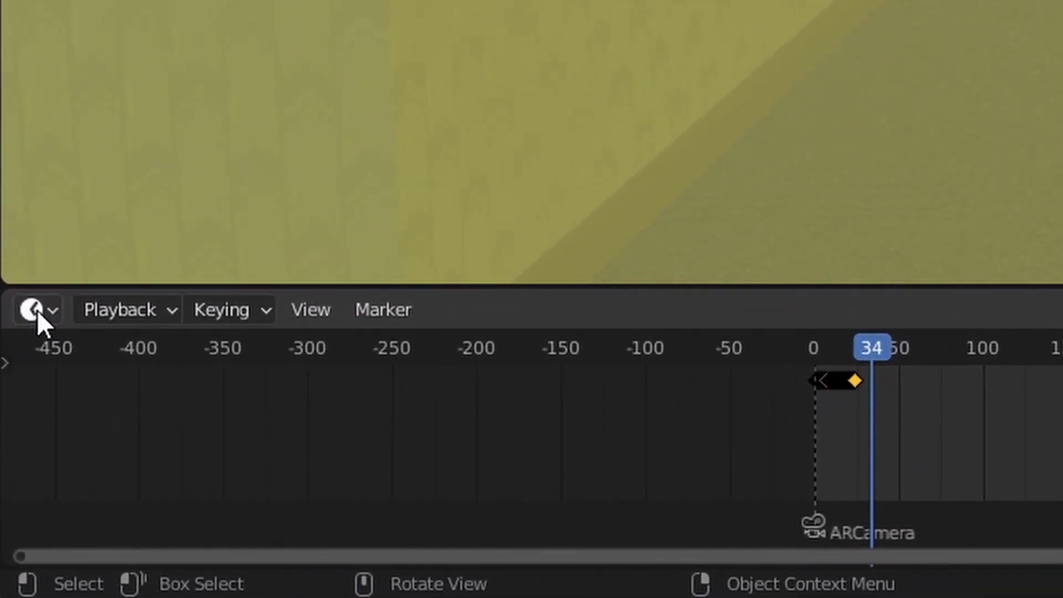
Change the timeline area to the Nonlinear Animation editor and push the Armature's mixamo.com action down into an NLA strip
{"action": "left_click", "coordinate": [35, 311]}
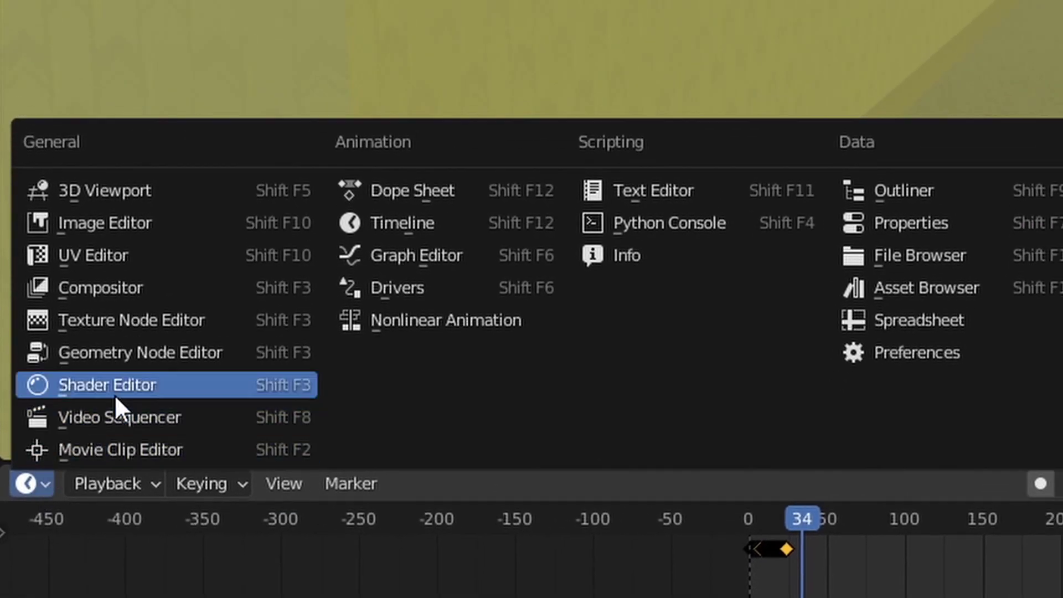
{"action": "left_click", "coordinate": [379, 327]}
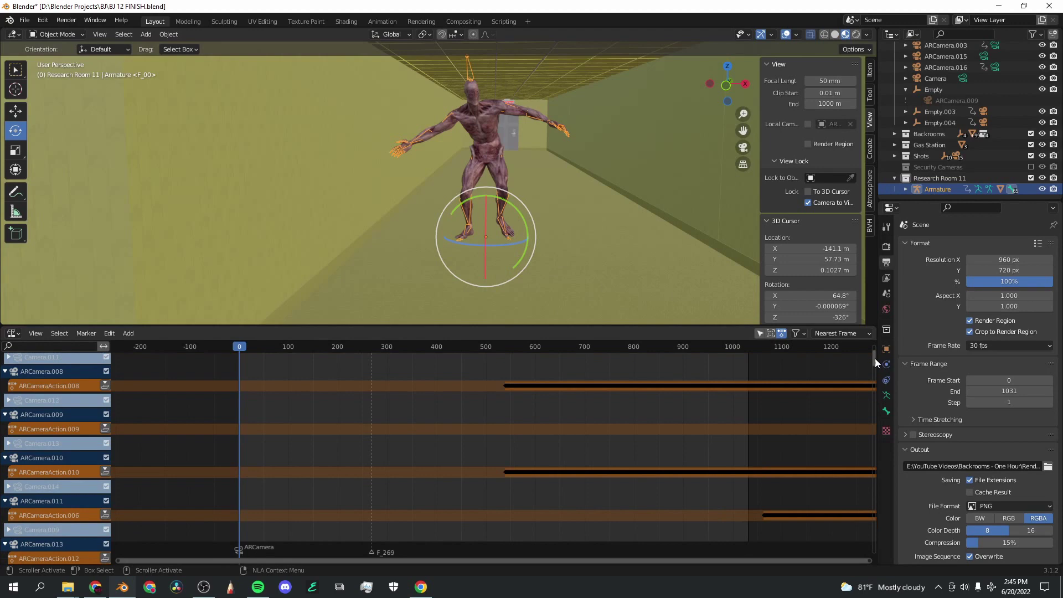
{"action": "scroll", "coordinate": [874, 360], "scroll_direction": "down", "scroll_amount": 10}
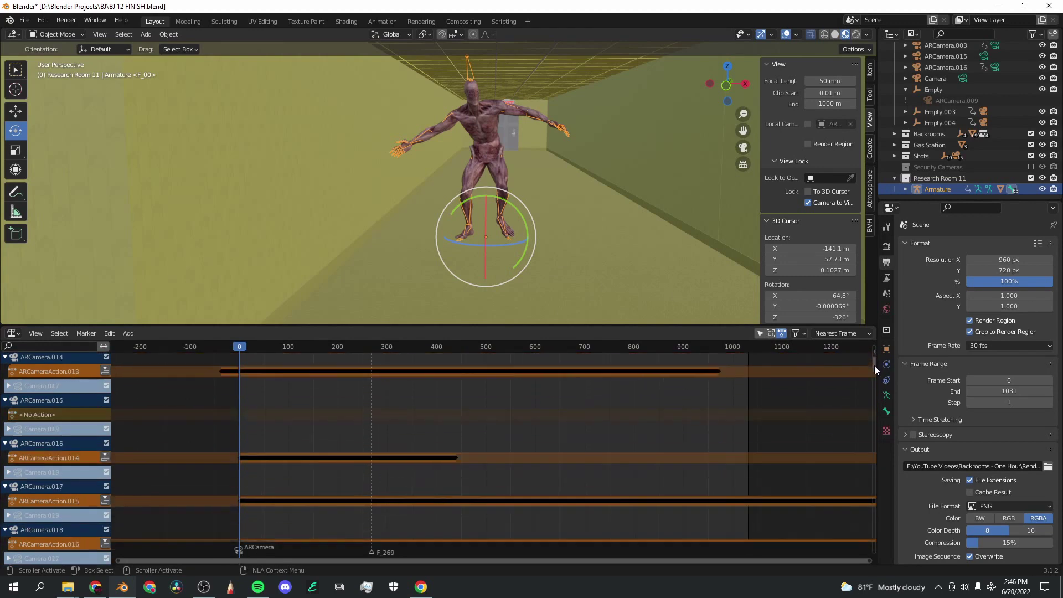
{"action": "scroll", "coordinate": [874, 366], "scroll_direction": "down", "scroll_amount": 8}
{"action": "scroll", "coordinate": [875, 370], "scroll_direction": "down", "scroll_amount": 1}
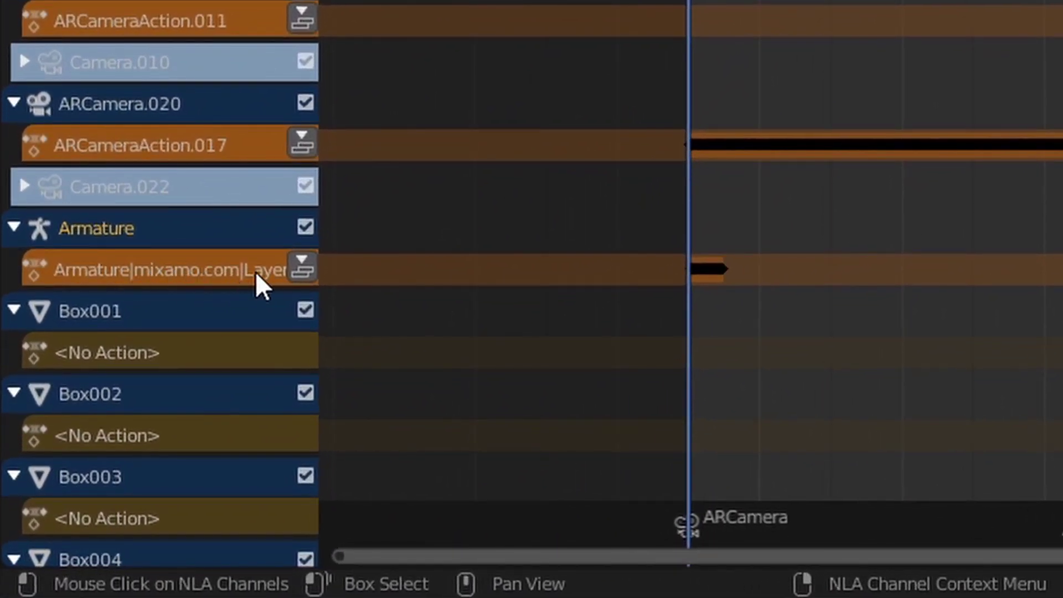
{"action": "left_click", "coordinate": [302, 263]}
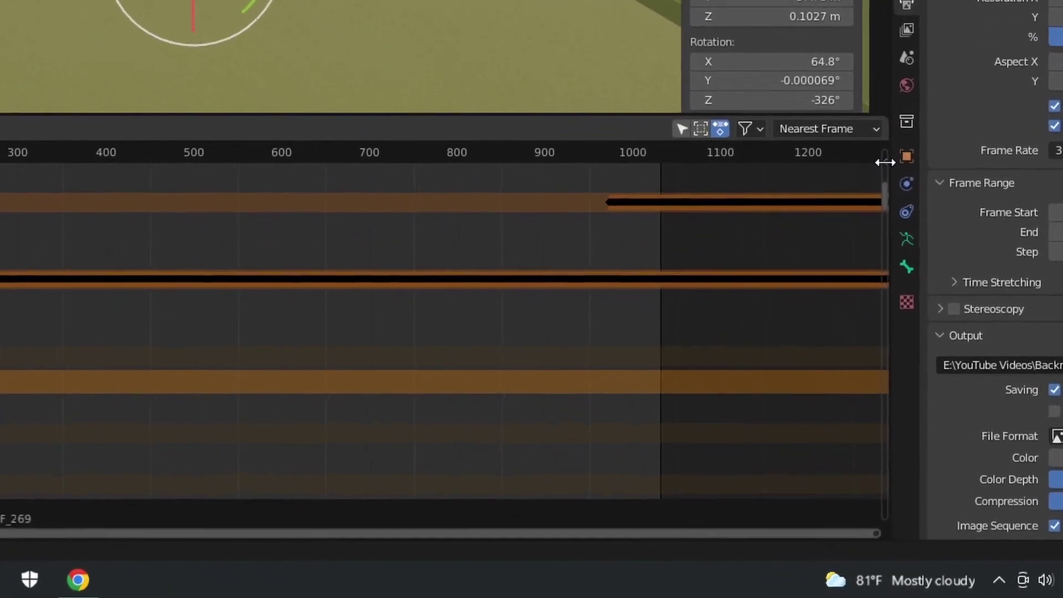
Set the Armature strip's Repeat to 10 in its action clip settings
{"action": "left_click", "coordinate": [879, 255]}
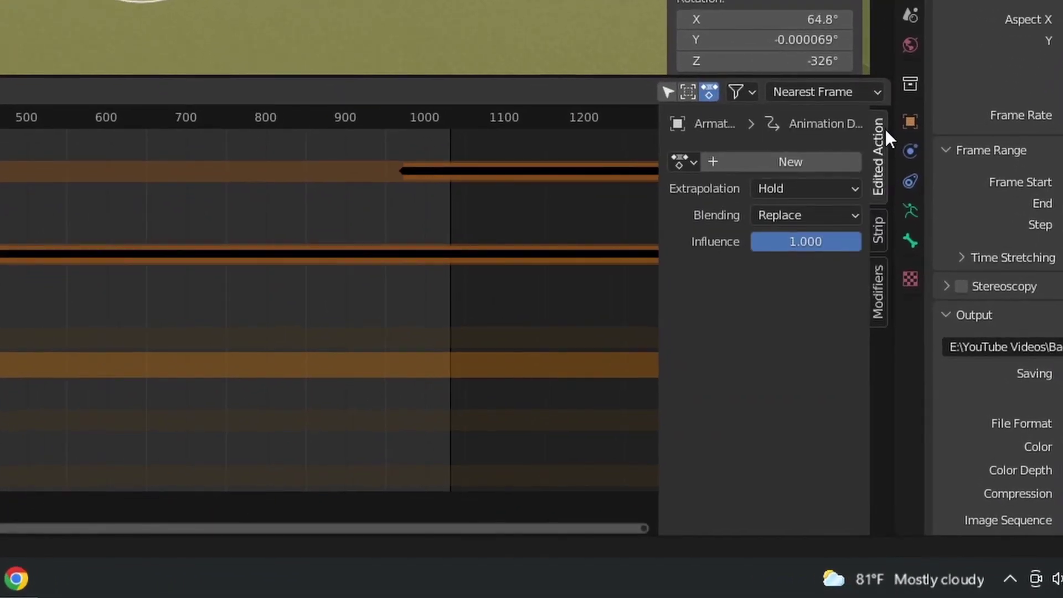
{"action": "left_click", "coordinate": [878, 224]}
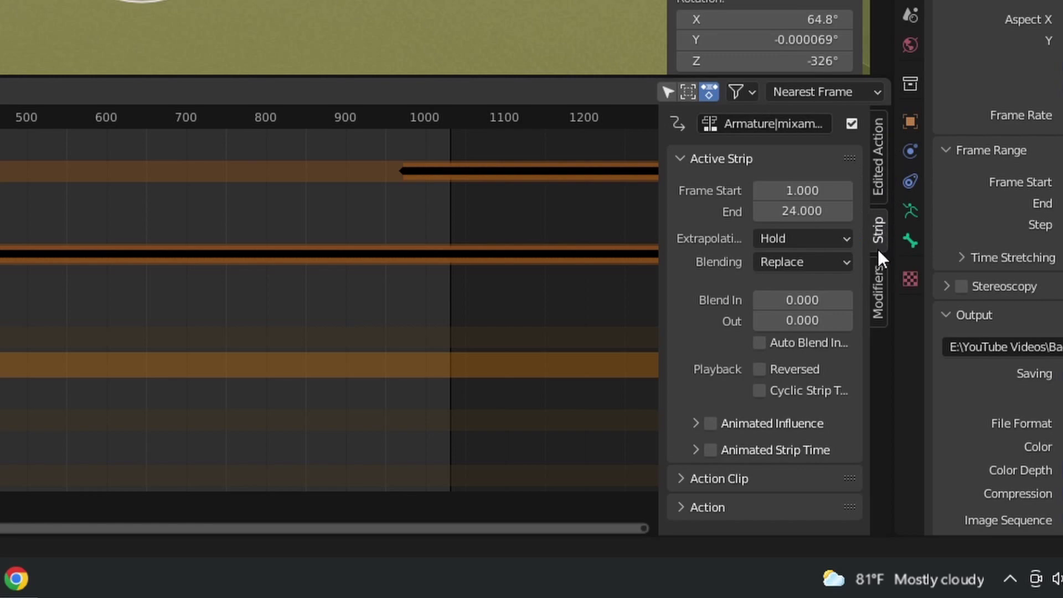
{"action": "left_click", "coordinate": [682, 478]}
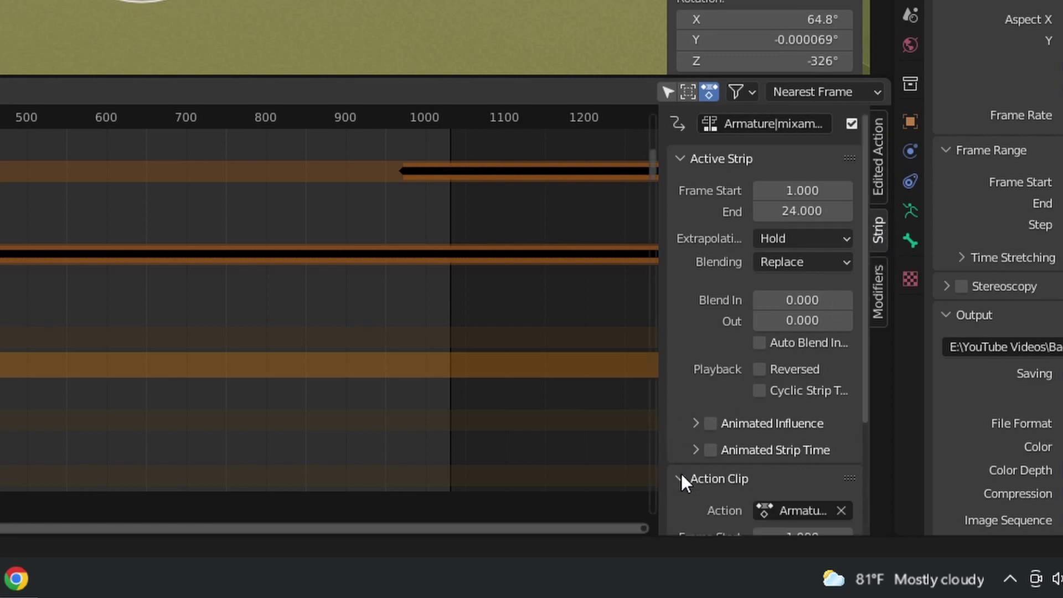
{"action": "scroll", "coordinate": [687, 443], "scroll_direction": "down", "scroll_amount": 5}
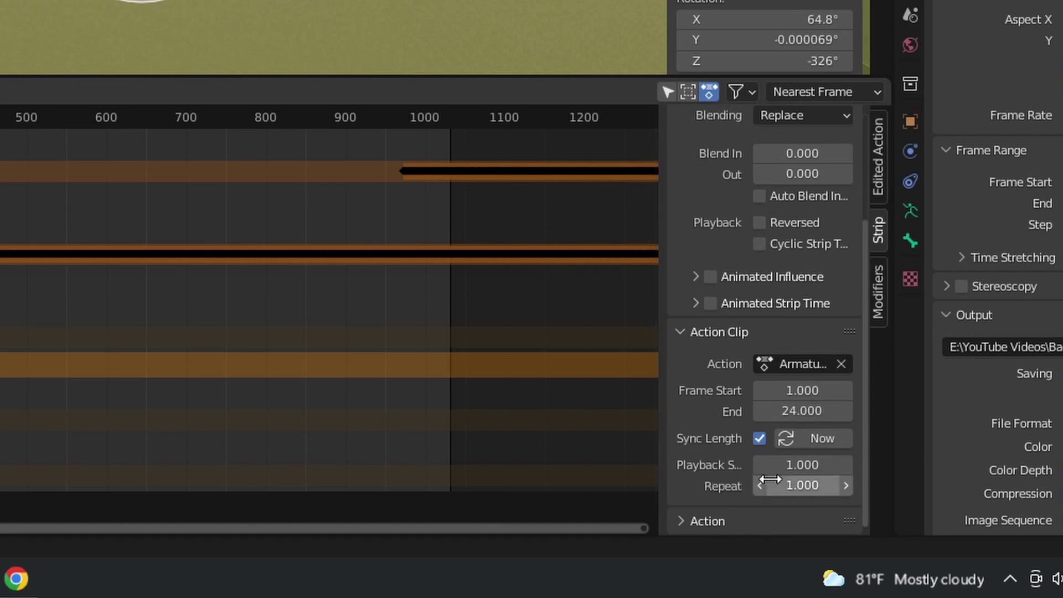
{"action": "left_click", "coordinate": [795, 487]}
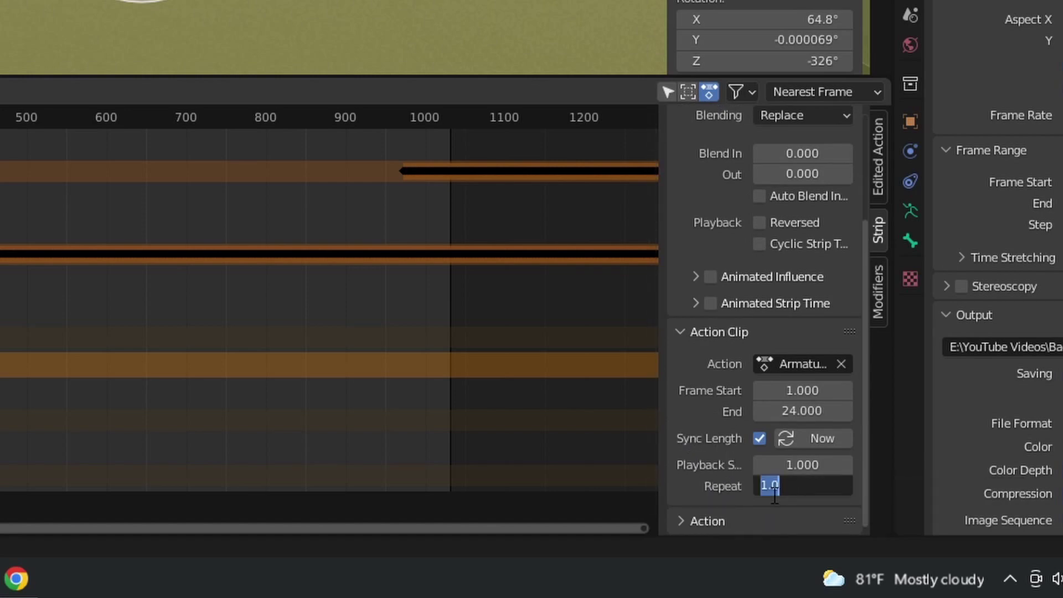
{"action": "left_click", "coordinate": [768, 485]}
{"action": "type", "text": "0"}
{"action": "key", "text": "Return"}
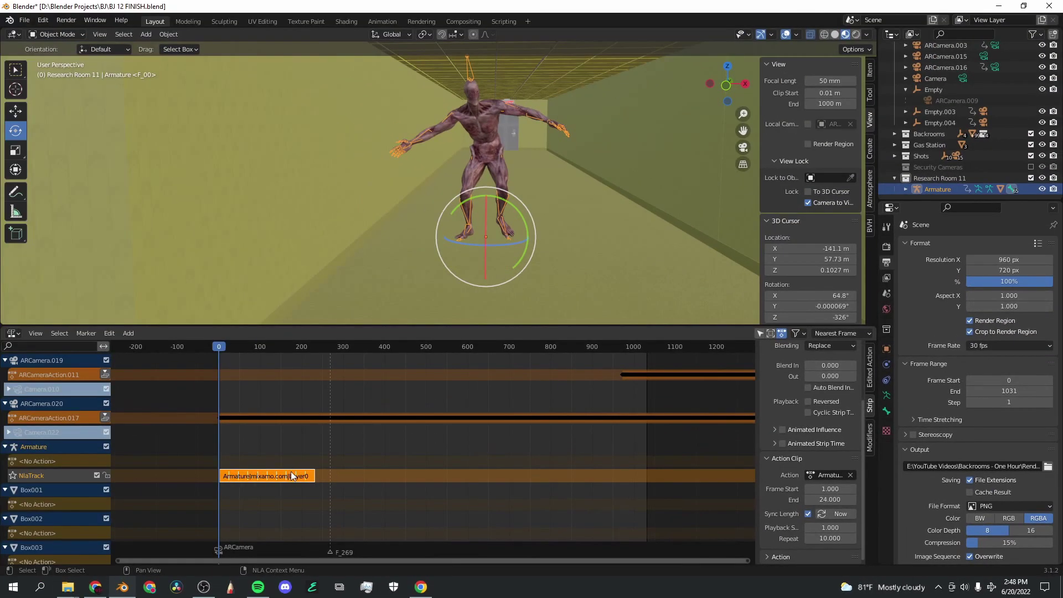
Switch the viewport to solid shading and play back the repeated run animation
{"action": "key", "text": "space"}
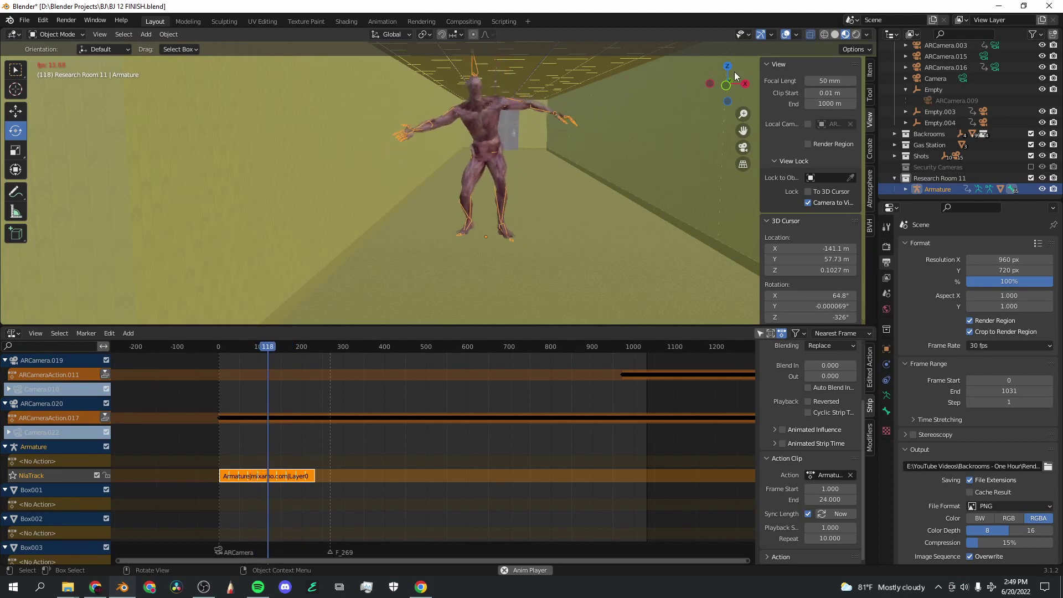
{"action": "key", "text": "space"}
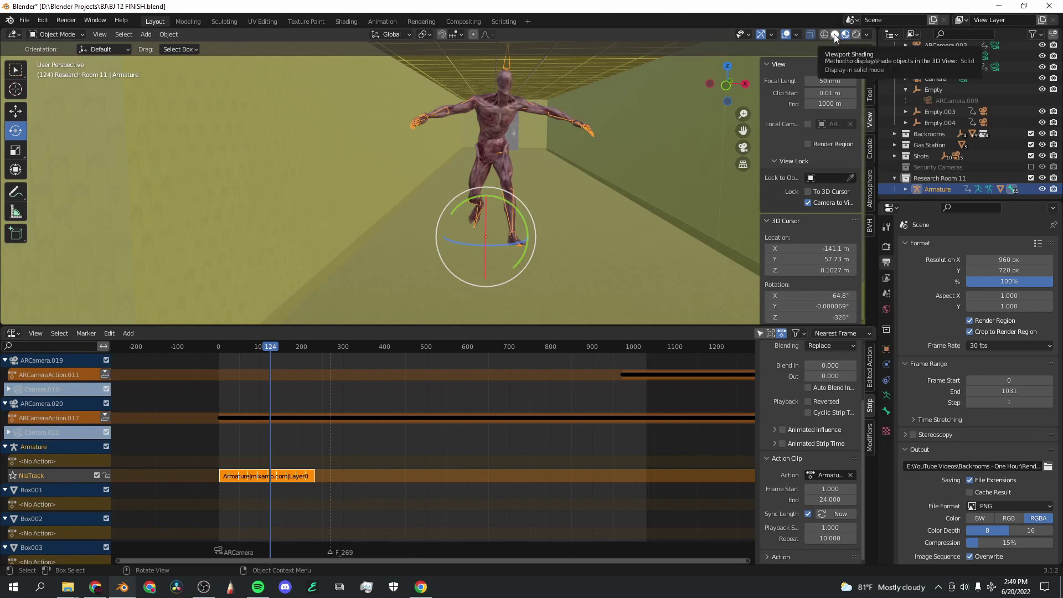
{"action": "left_click", "coordinate": [834, 34]}
{"action": "key", "text": "space"}
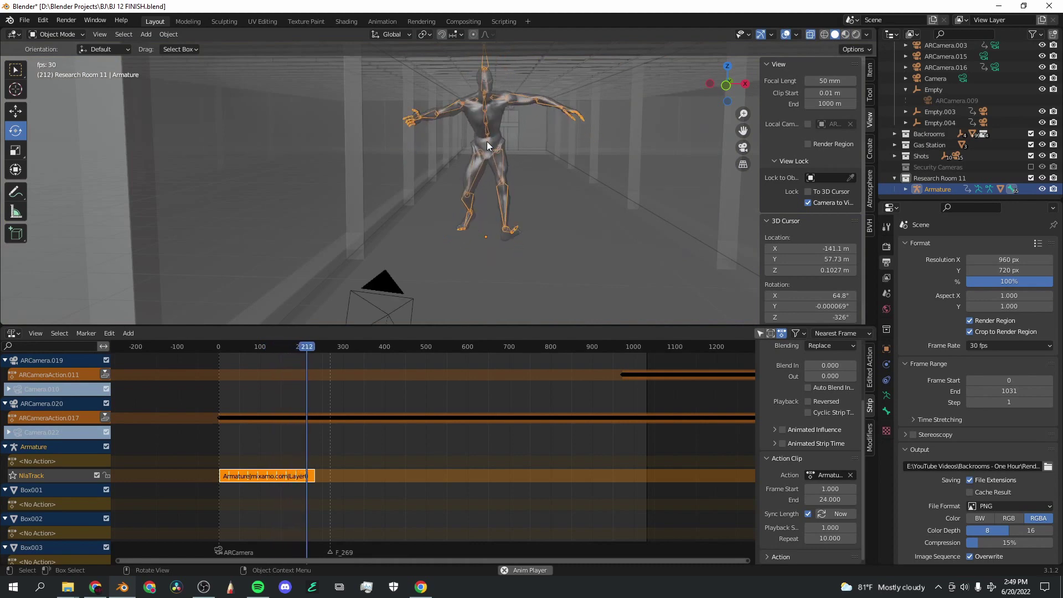
{"action": "left_click", "coordinate": [264, 373]}
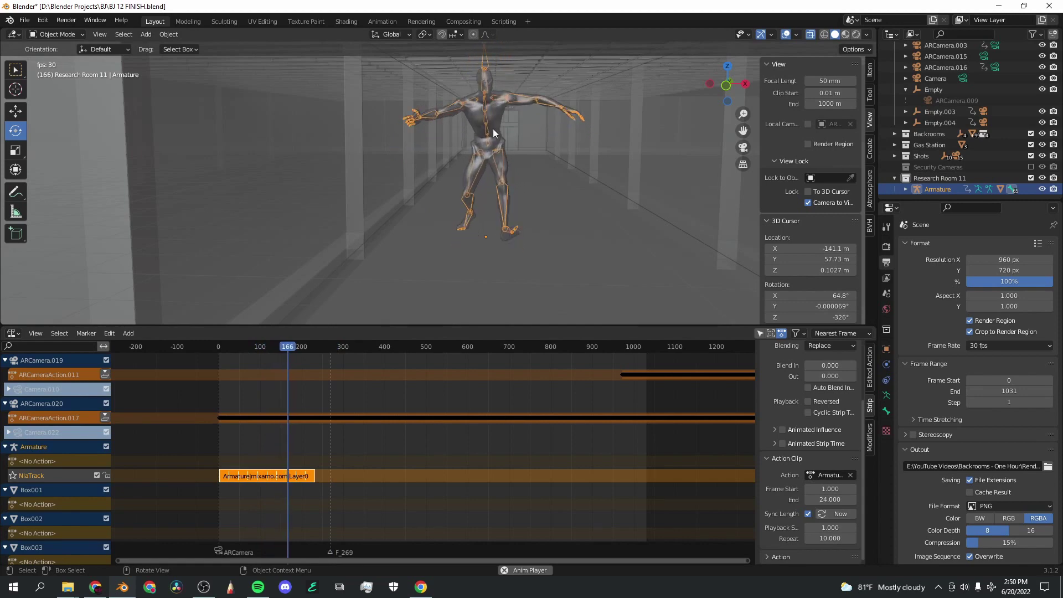
{"action": "key", "text": "space"}
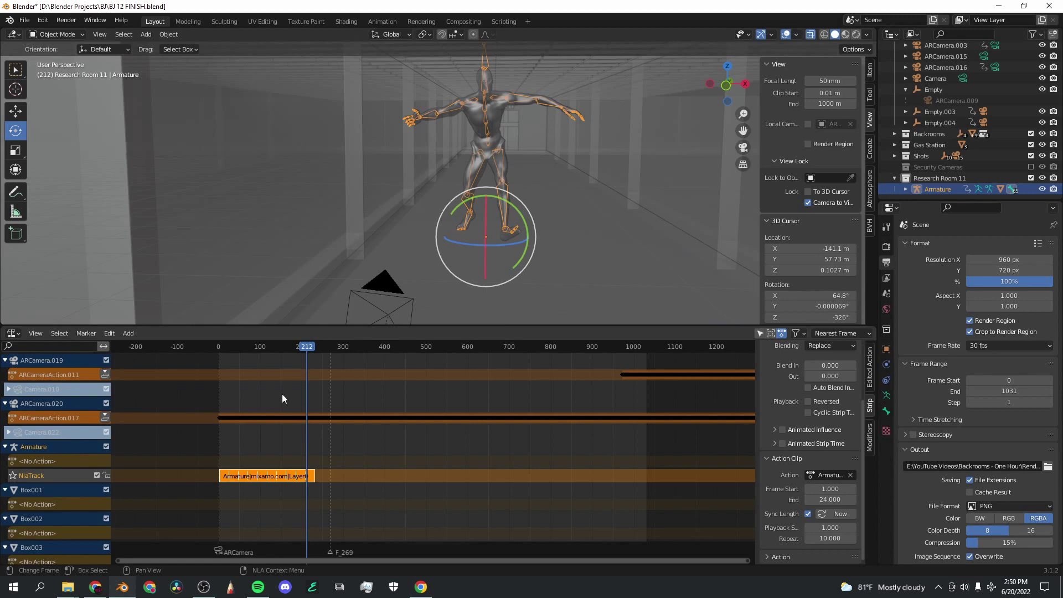
{"action": "left_click", "coordinate": [241, 347]}
{"action": "key", "text": "space"}
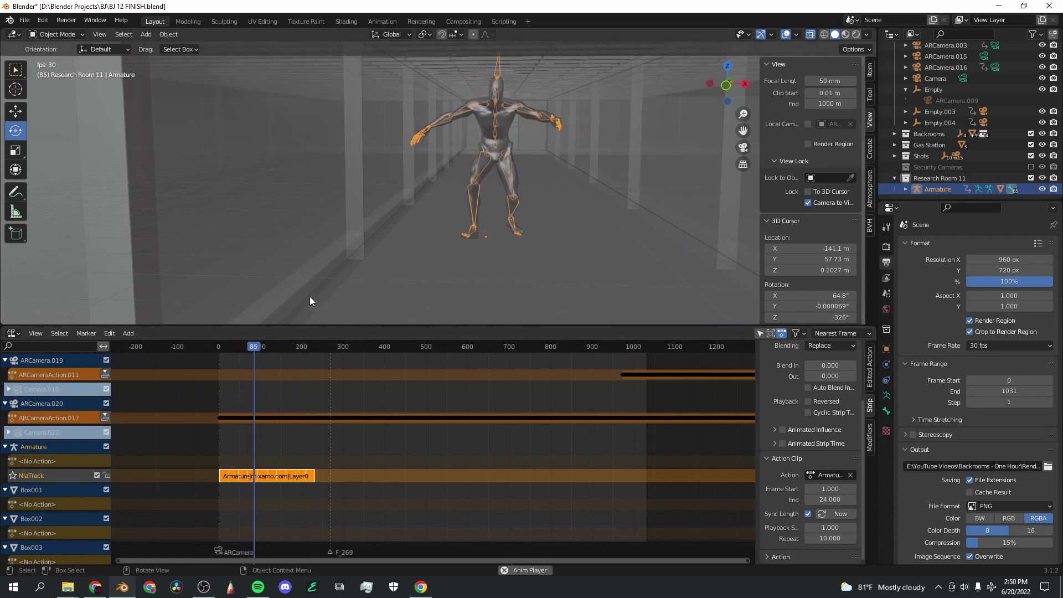
{"action": "key", "text": "Escape"}
Shrink the Nonlinear Animation editor's height and change that area back to the Timeline
{"action": "left_click_drag", "start_coordinate": [287, 326], "coordinate": [242, 413]}
{"action": "left_click", "coordinate": [19, 423]}
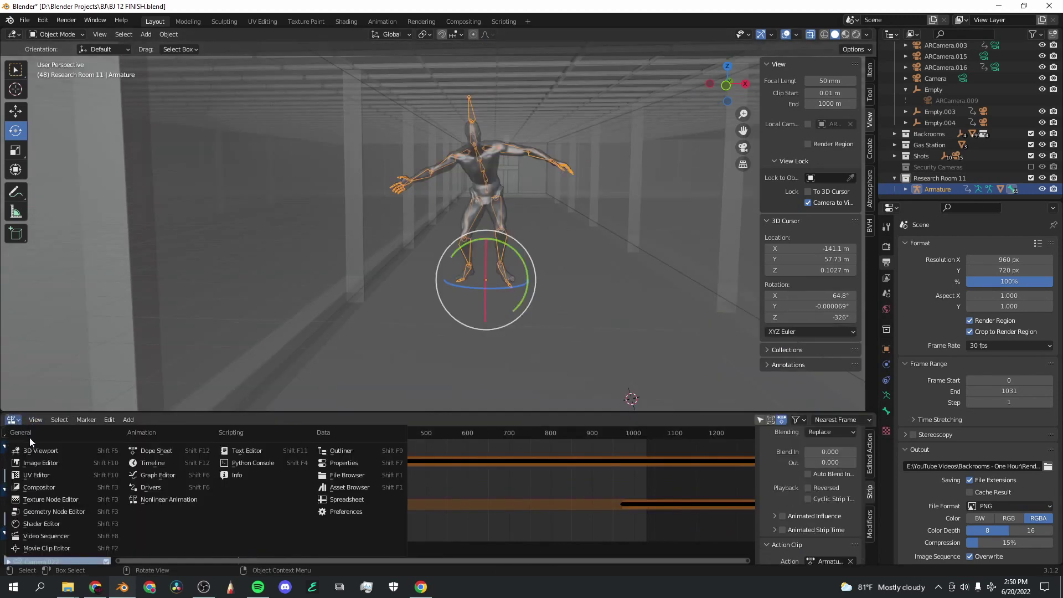
{"action": "left_click", "coordinate": [152, 460]}
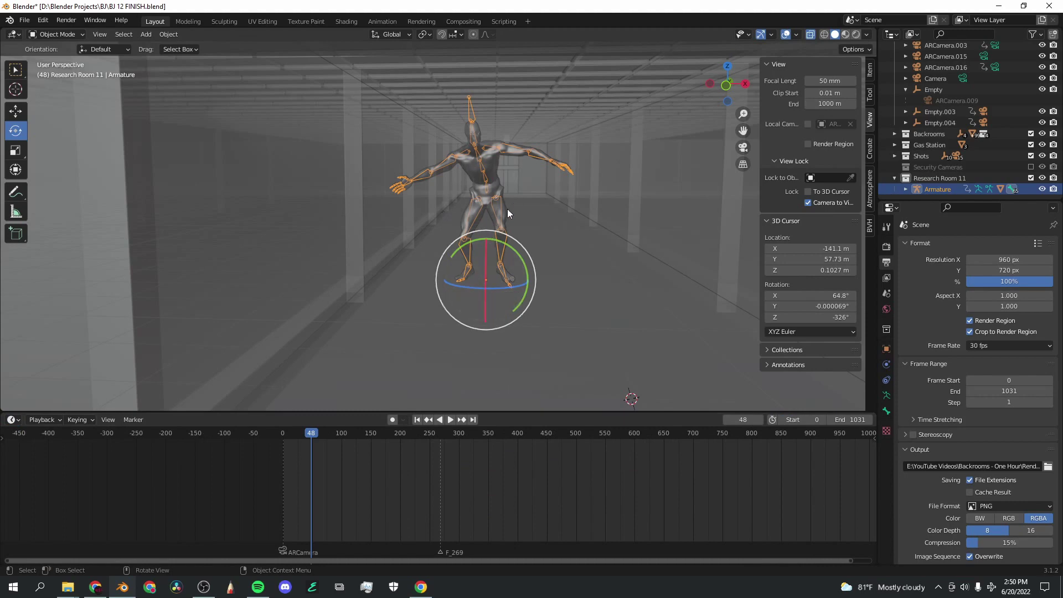
Look through the scene camera and scrub the shot to frame 167, where the monster is in view down the hallway
{"action": "key", "text": "KP_0"}
{"action": "left_click", "coordinate": [381, 435]}
{"action": "key", "text": "space"}
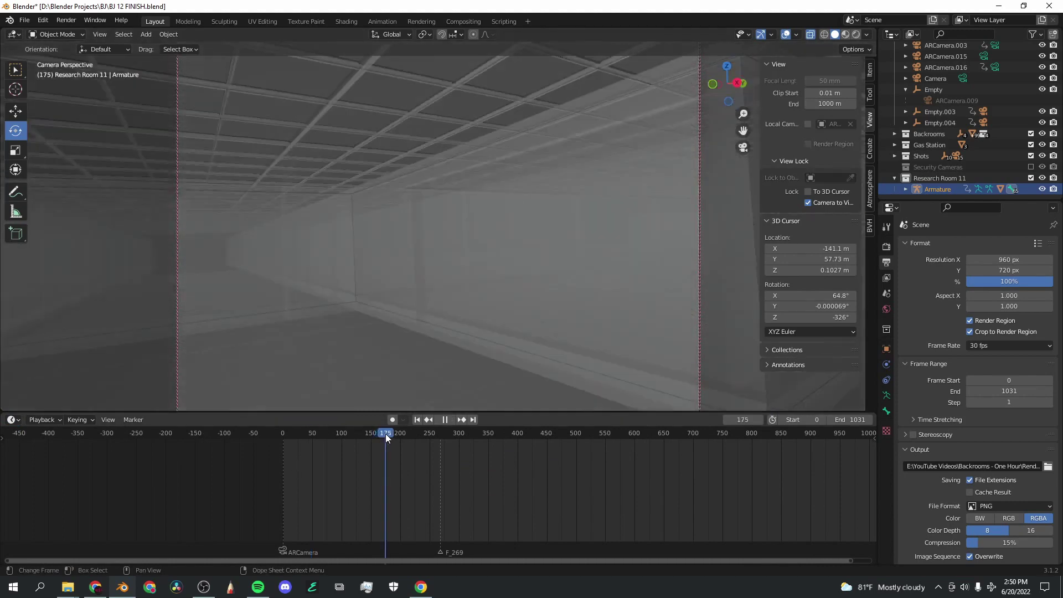
{"action": "key", "text": "space"}
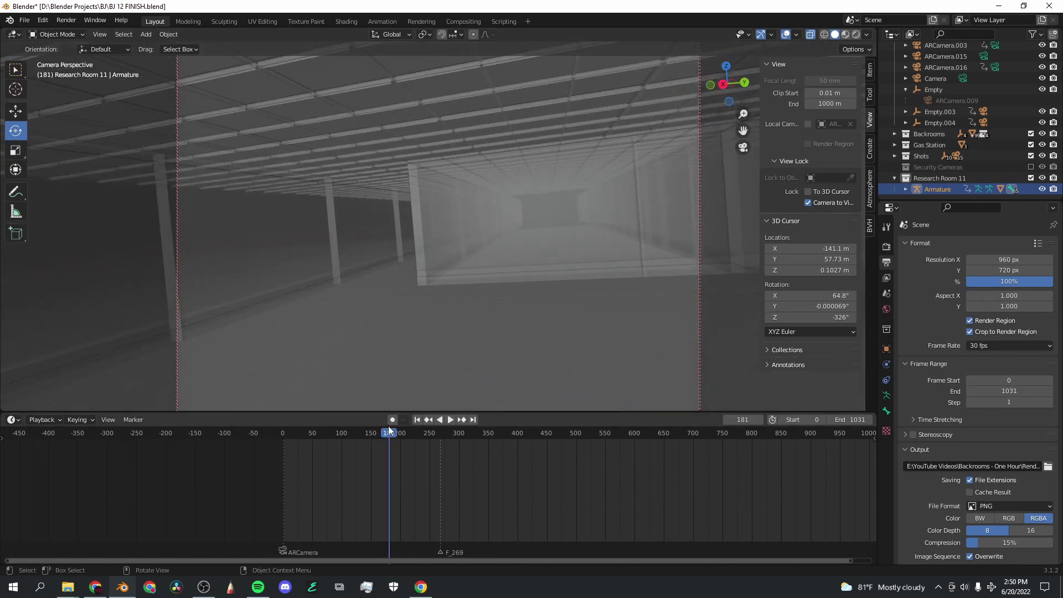
{"action": "left_click_drag", "start_coordinate": [390, 433], "coordinate": [381, 433]}
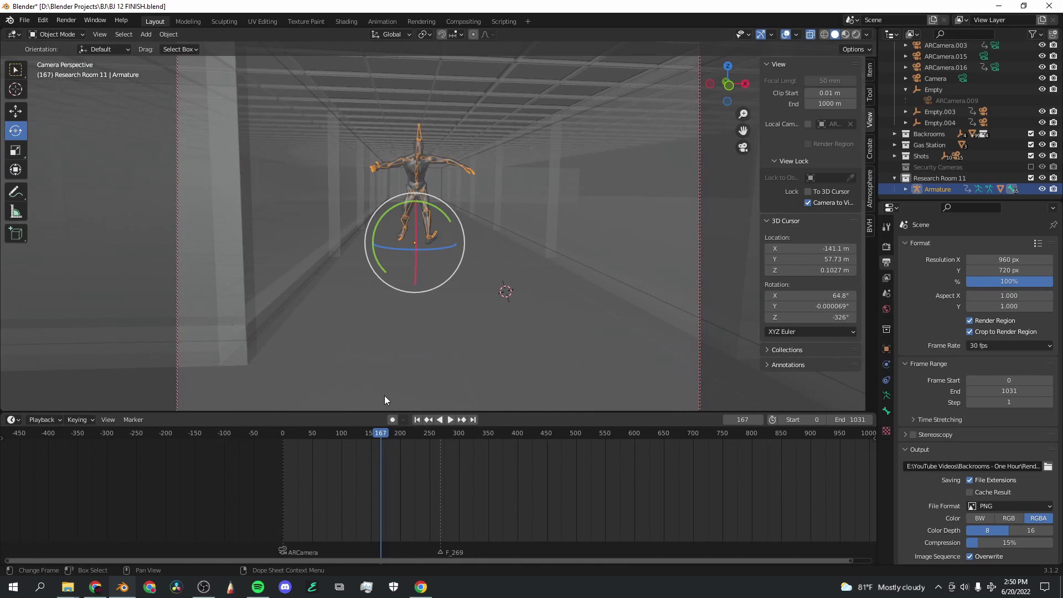
Leave the camera view and move the monster's armature about -7.55 m along X and -8.63 m along Y
{"action": "left_click", "coordinate": [463, 245]}
{"action": "left_click", "coordinate": [743, 147]}
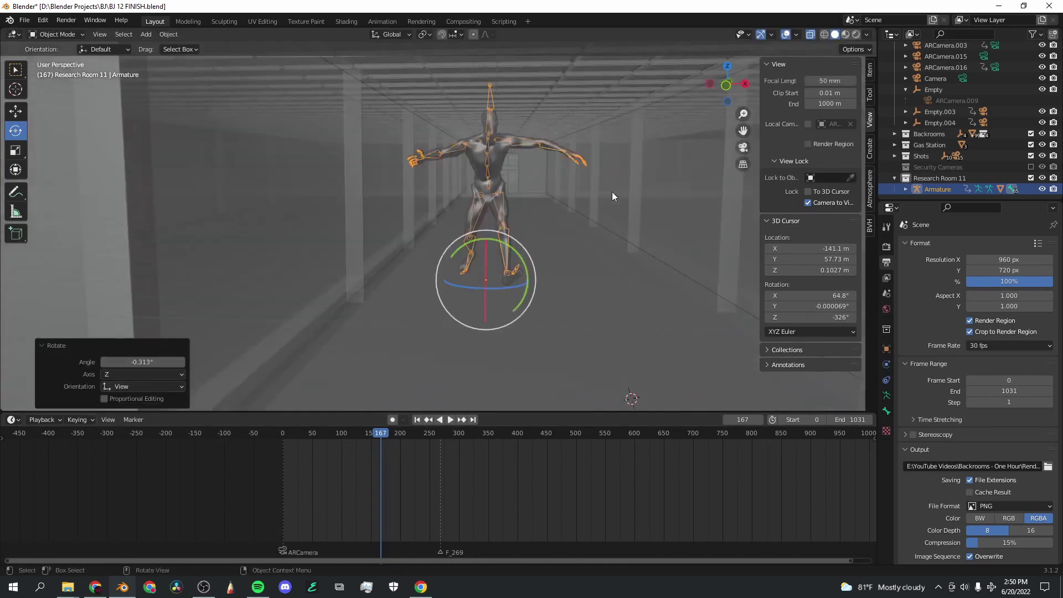
{"action": "middle_click_drag", "start_coordinate": [612, 191], "coordinate": [505, 211]}
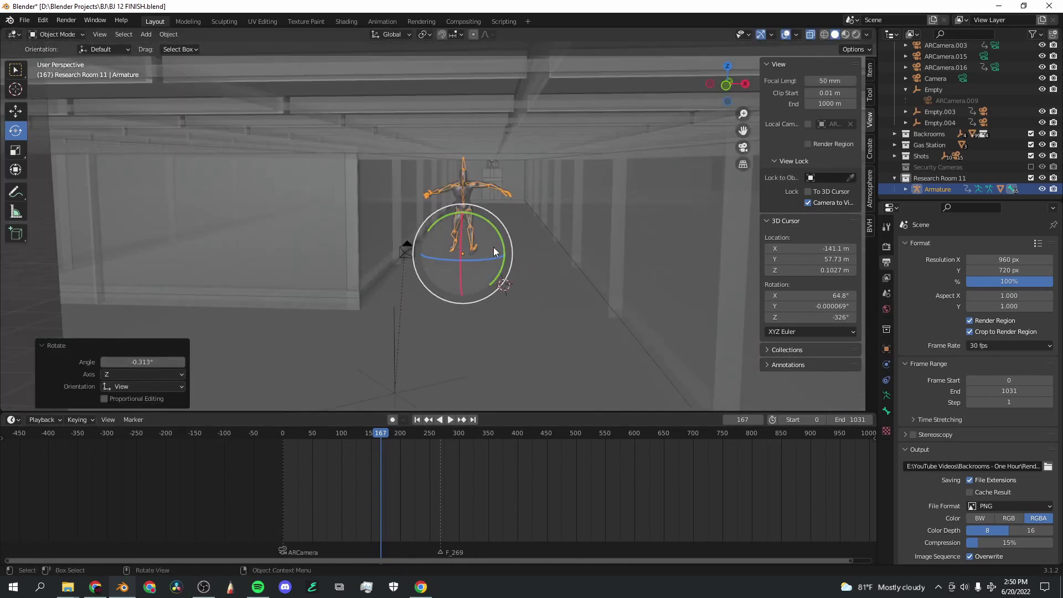
{"action": "key", "text": "g"}
{"action": "key", "text": "x"}
{"action": "left_click", "coordinate": [267, 244]}
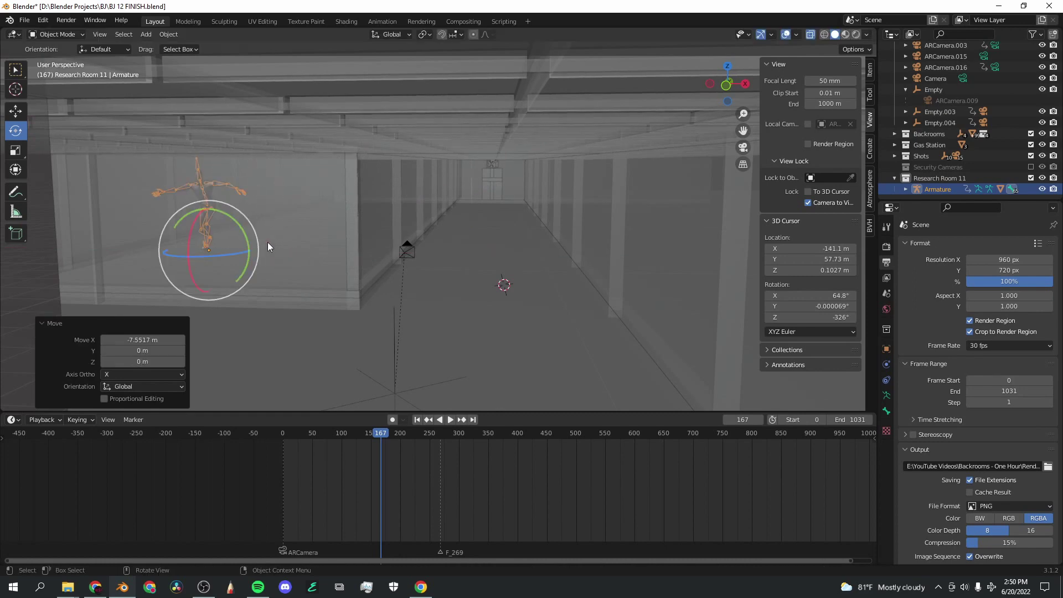
{"action": "key", "text": "g"}
{"action": "key", "text": "y"}
{"action": "left_click", "coordinate": [619, 104]}
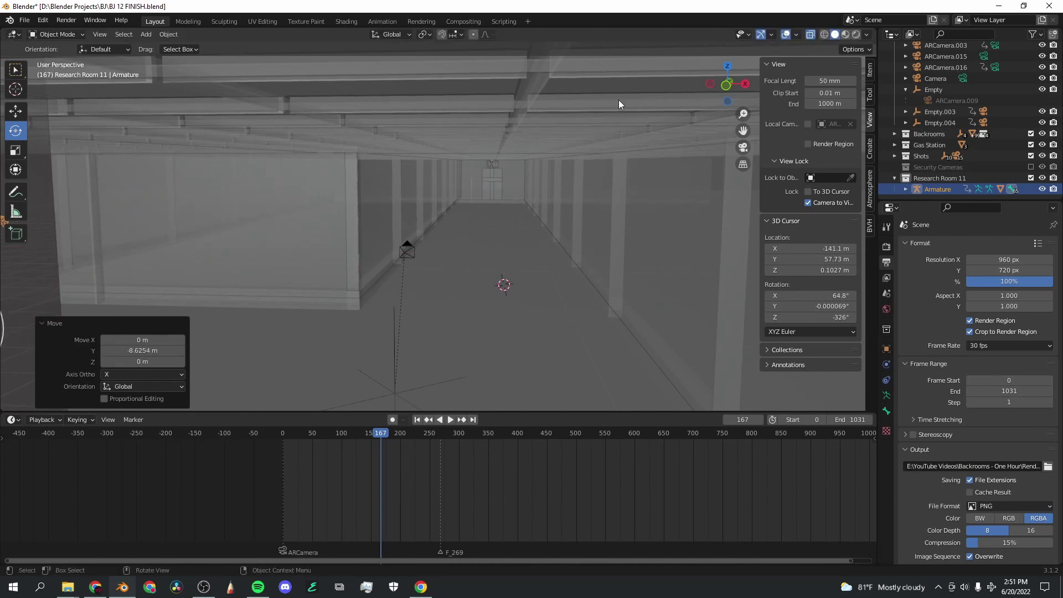
{"action": "left_click_drag", "start_coordinate": [727, 84], "coordinate": [605, 139]}
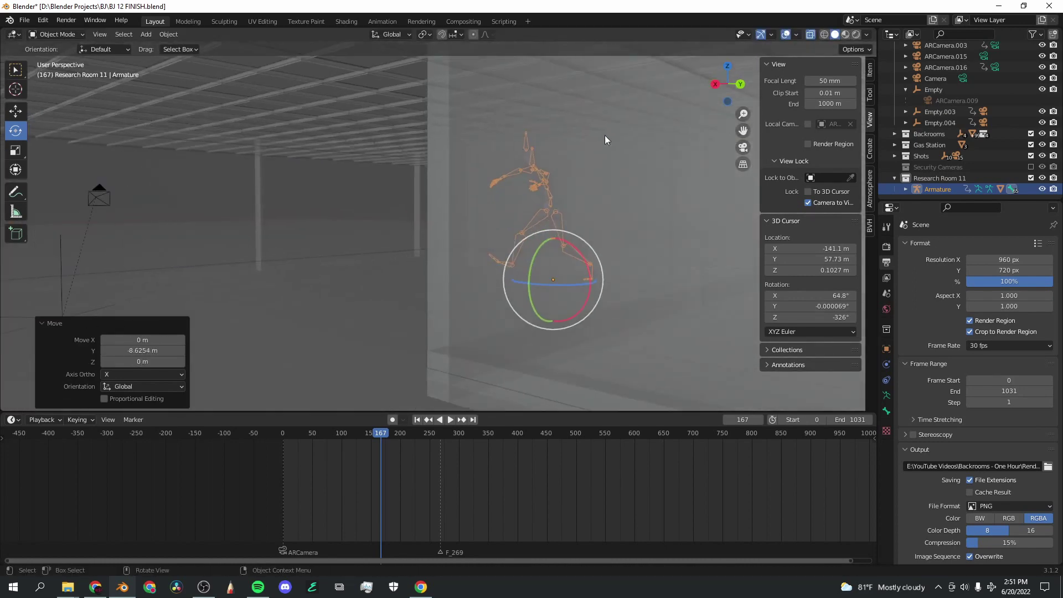
Look through the scene camera at frame 176, enable automatic keyframing and keyframe the monster's armature in its current position
{"action": "middle_click_drag", "start_coordinate": [605, 139], "coordinate": [332, 222]}
{"action": "left_click", "coordinate": [15, 110]}
{"action": "key", "text": "KP_0"}
{"action": "key", "text": "Up"}
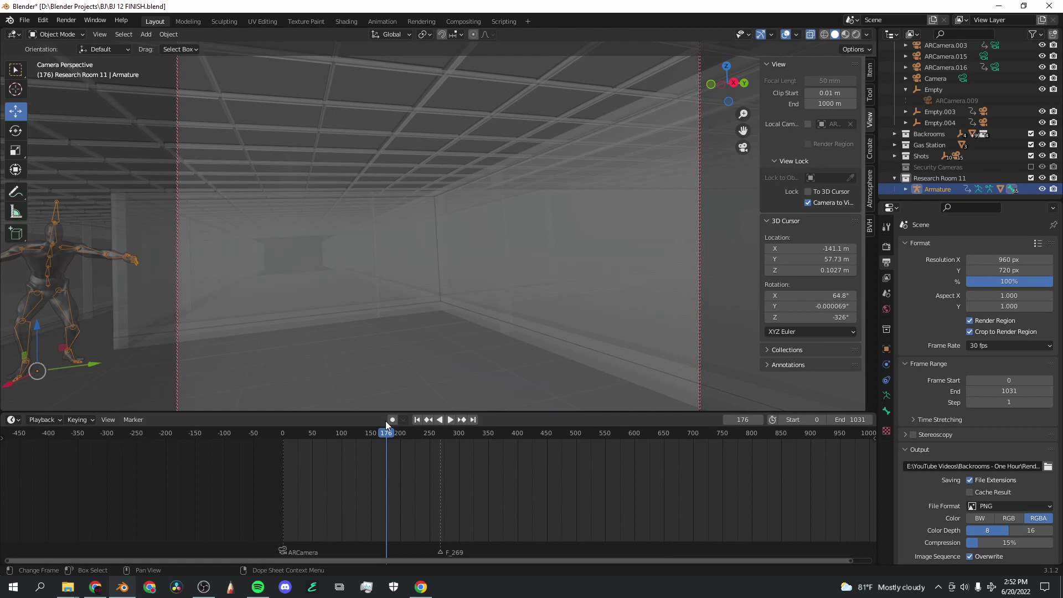
{"action": "key", "text": "g"}
{"action": "left_click", "coordinate": [317, 315]}
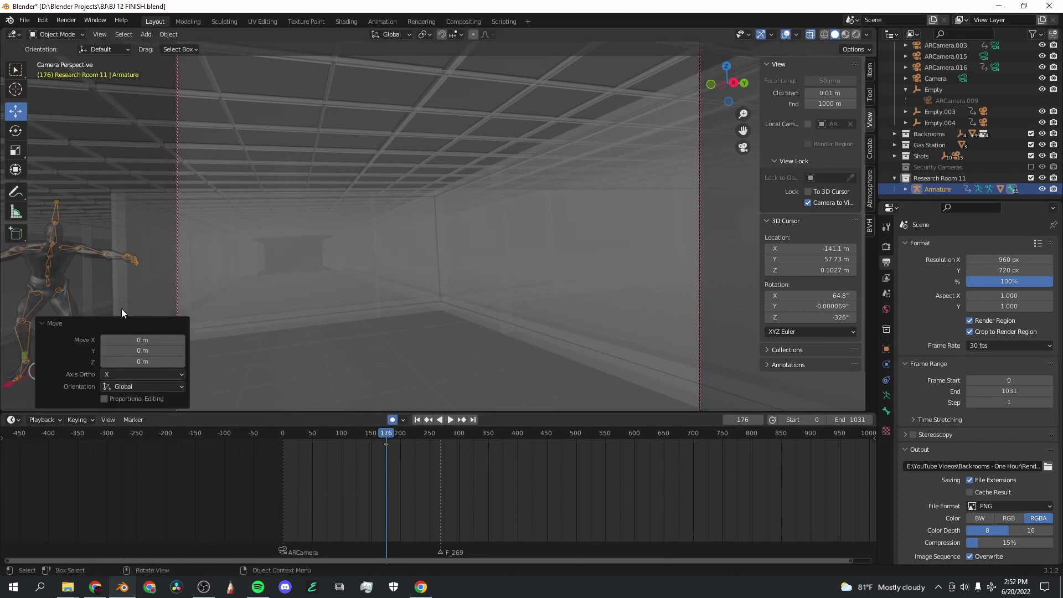
{"action": "scroll", "coordinate": [355, 449], "scroll_direction": "up", "scroll_amount": 5}
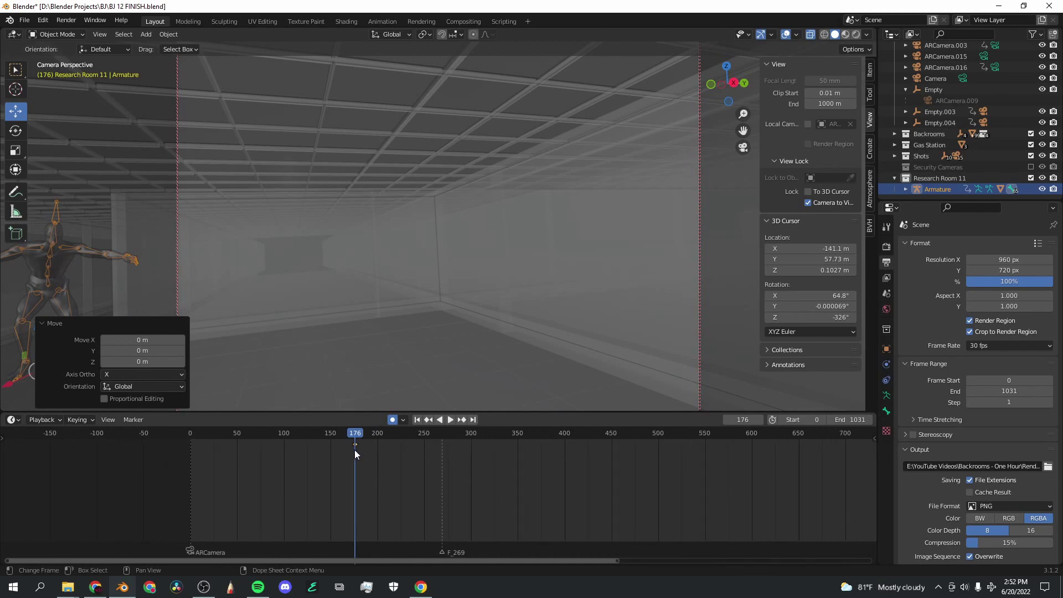
{"action": "scroll", "coordinate": [260, 445], "scroll_direction": "up", "scroll_amount": 2}
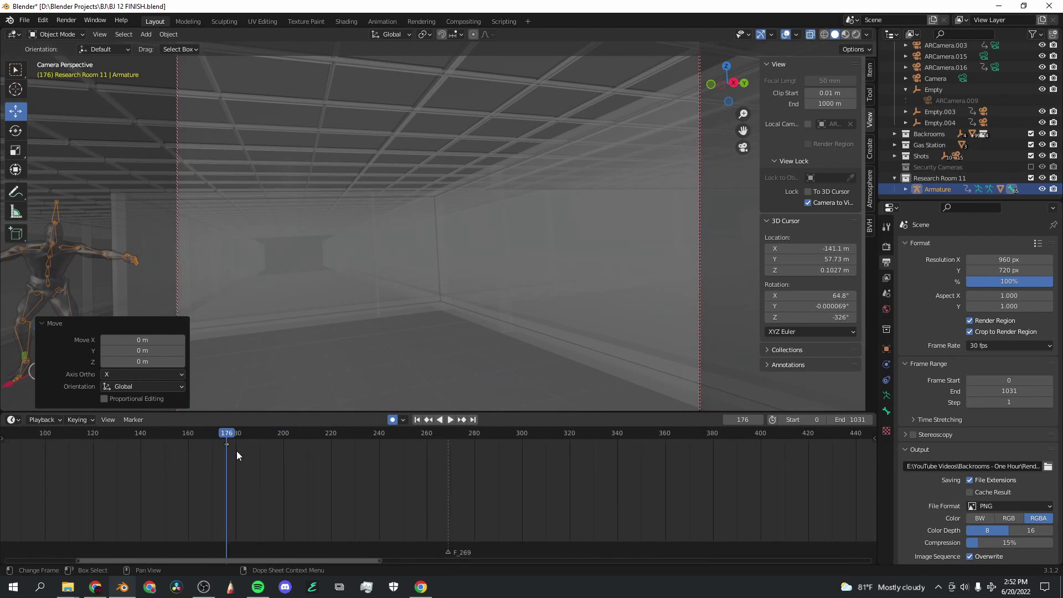
Advance to frame 199, leave the camera view and keyframe the armature moved about 0.77 m along X and 0.26 m along Y
{"action": "key", "text": "space"}
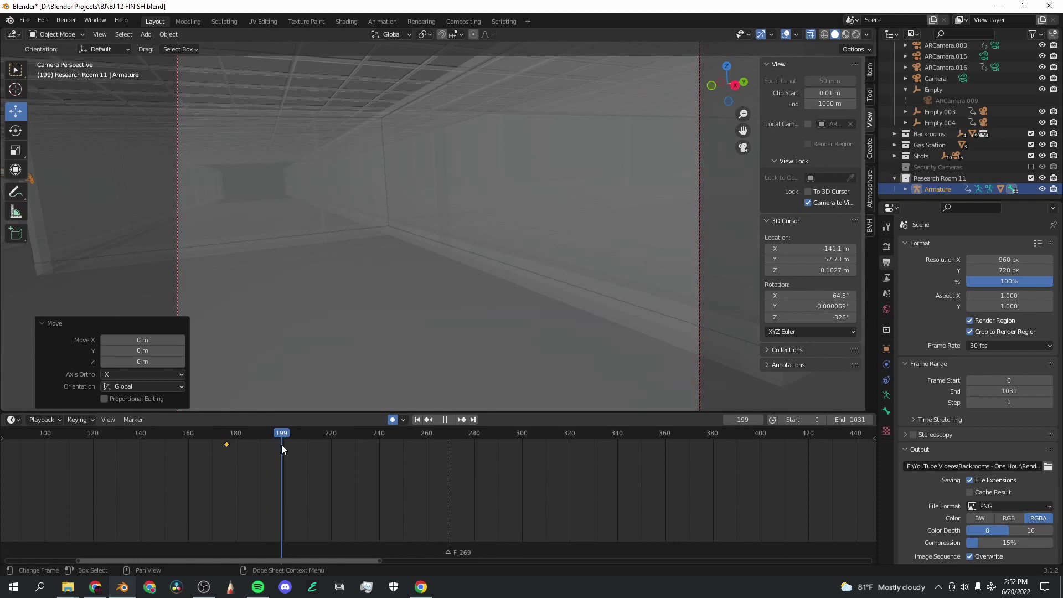
{"action": "key", "text": "space"}
{"action": "left_click", "coordinate": [743, 148]}
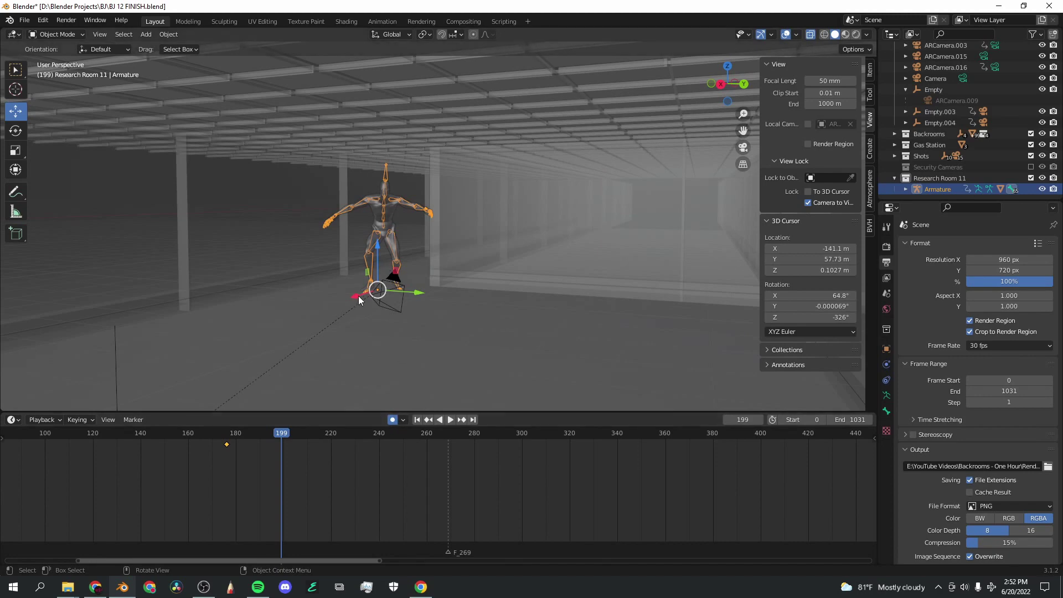
{"action": "left_click_drag", "start_coordinate": [358, 296], "coordinate": [347, 332]}
{"action": "key", "text": "ctrl+z"}
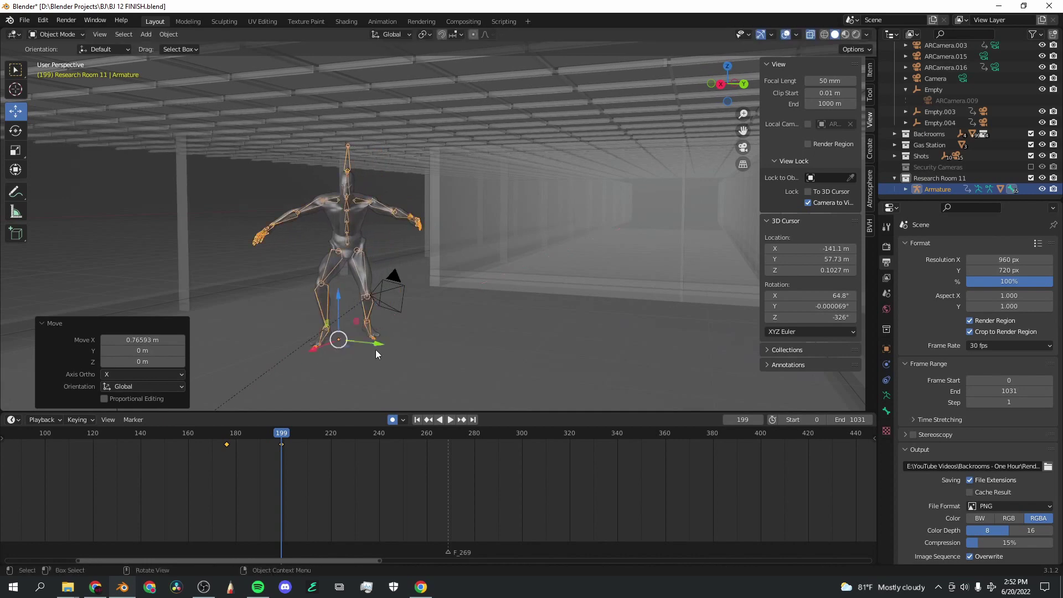
{"action": "key", "text": "ctrl+z"}
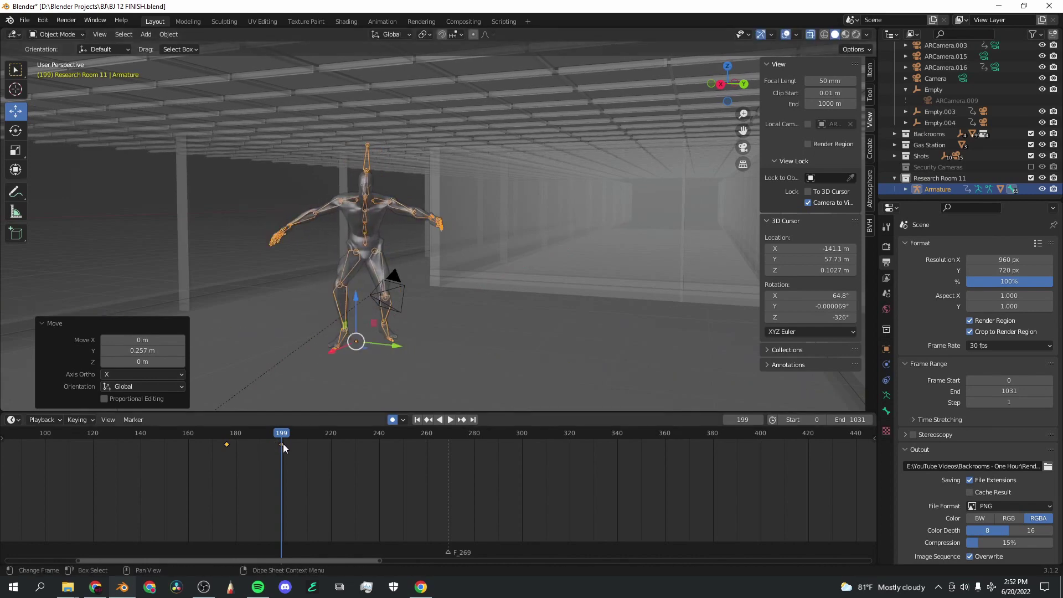
Return to the camera view and play back the monster's movement between its keyframes at frames 176 and 199
{"action": "left_click", "coordinate": [744, 147]}
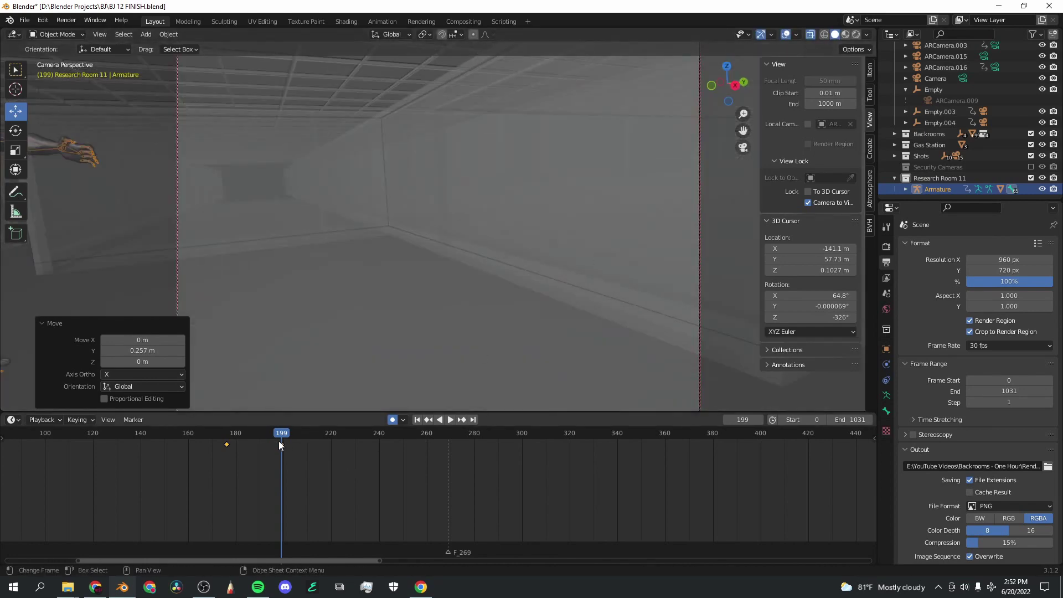
{"action": "left_click_drag", "start_coordinate": [279, 444], "coordinate": [257, 436]}
{"action": "key", "text": "space"}
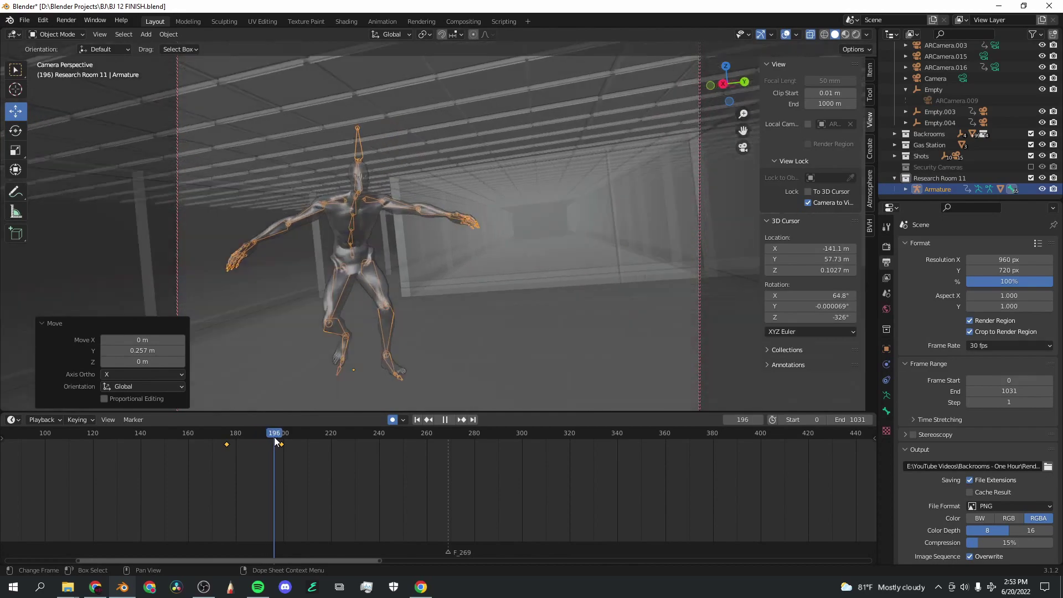
{"action": "left_click", "coordinate": [239, 436]}
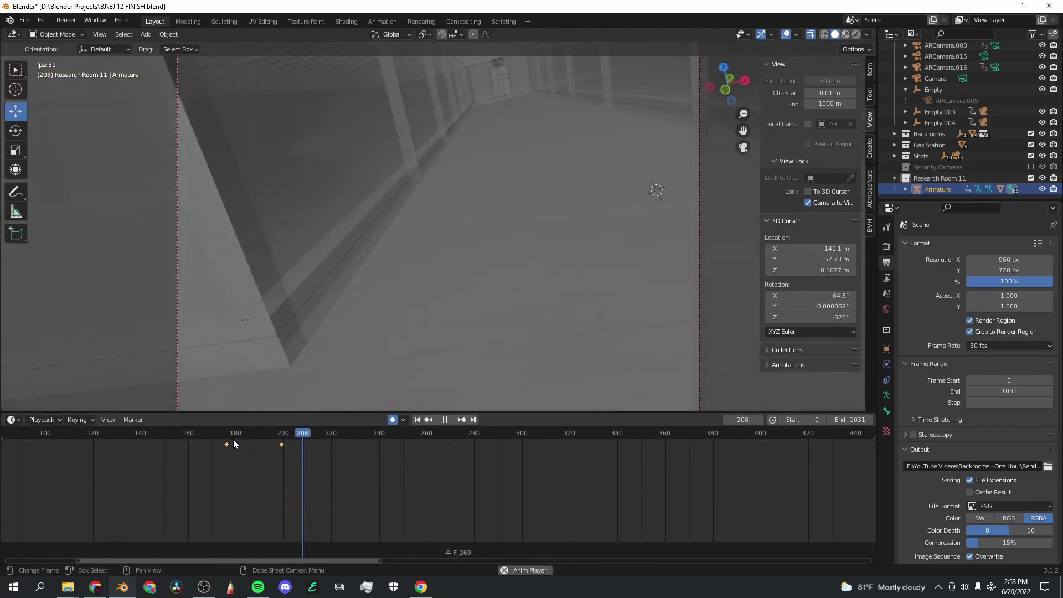
{"action": "left_click", "coordinate": [222, 436]}
{"action": "left_click", "coordinate": [222, 436]}
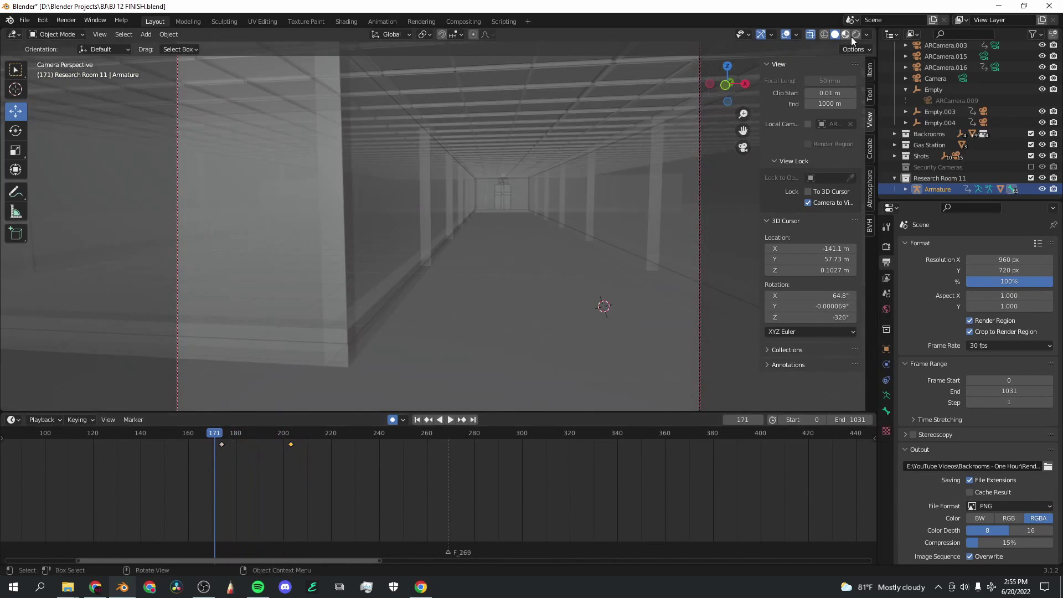
Play back the shot from frame 171 in material preview shading and switch the viewport to rendered shading at frame 186
{"action": "left_click", "coordinate": [844, 34]}
{"action": "key", "text": "space"}
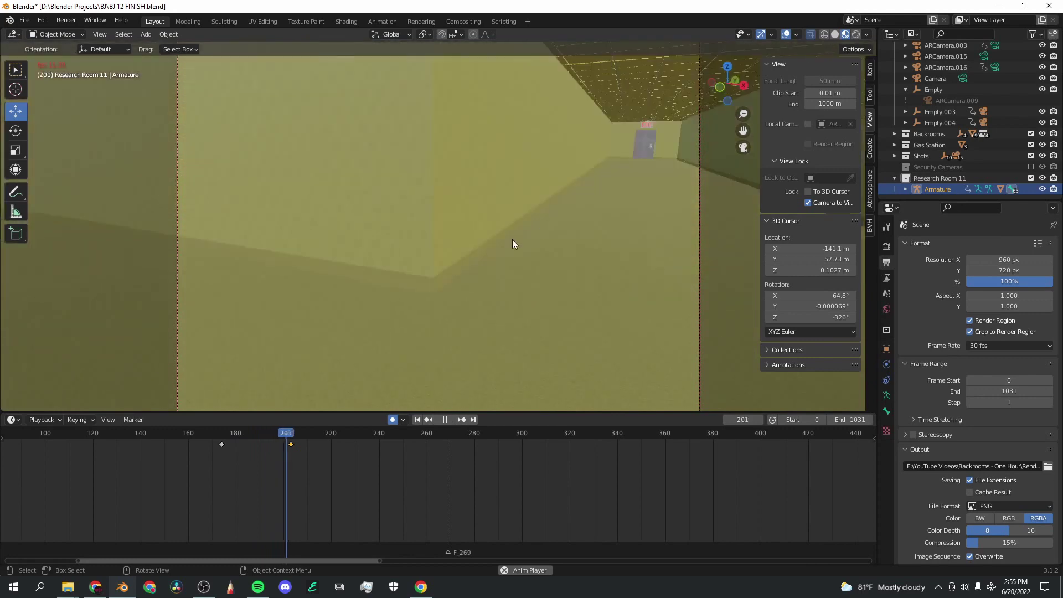
{"action": "key", "text": "space"}
{"action": "left_click", "coordinate": [214, 437]}
{"action": "key", "text": "space"}
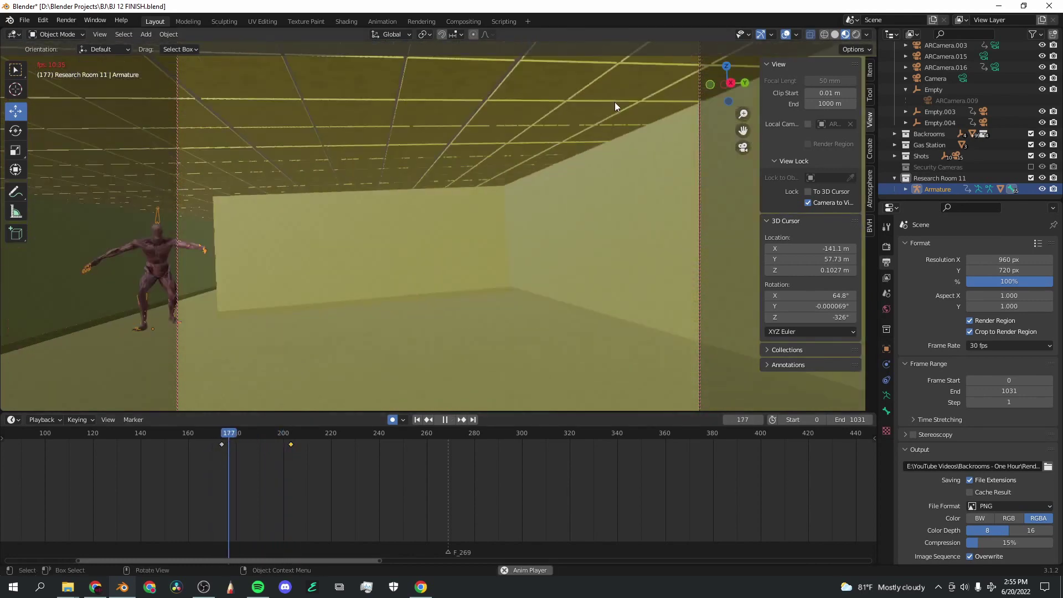
{"action": "key", "text": "space"}
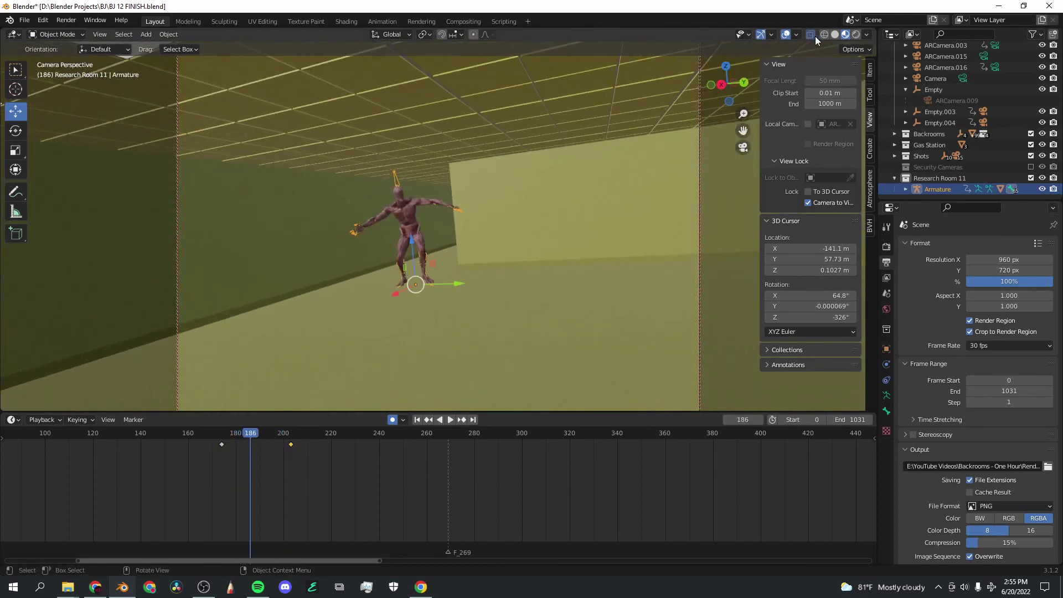
{"action": "left_click", "coordinate": [856, 34]}
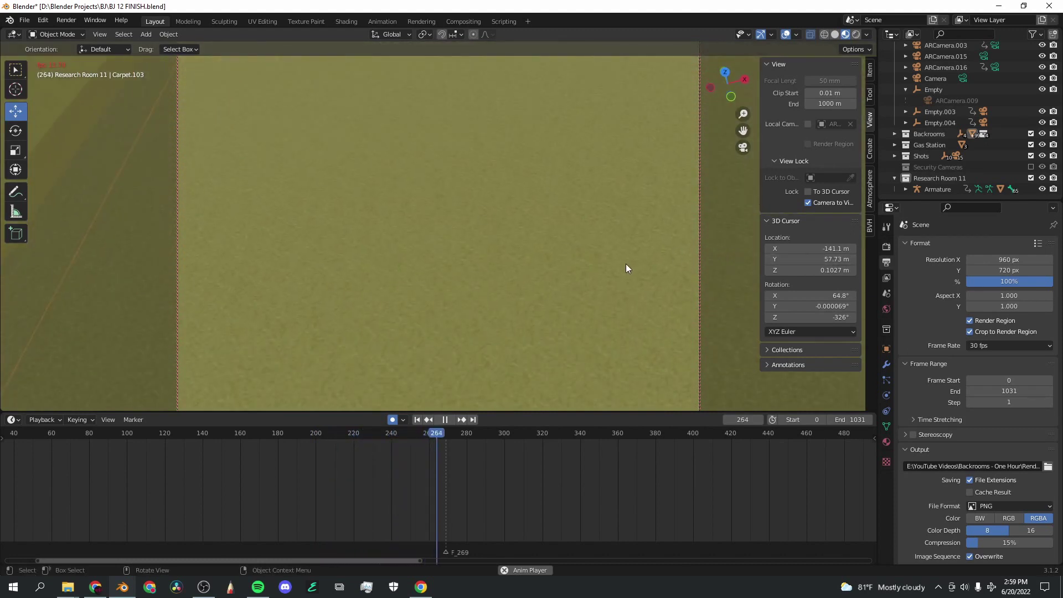
Stop playback and set the output to 640 by 480 px, with RGBA color and 16-bit color depth
{"action": "key", "text": "space"}
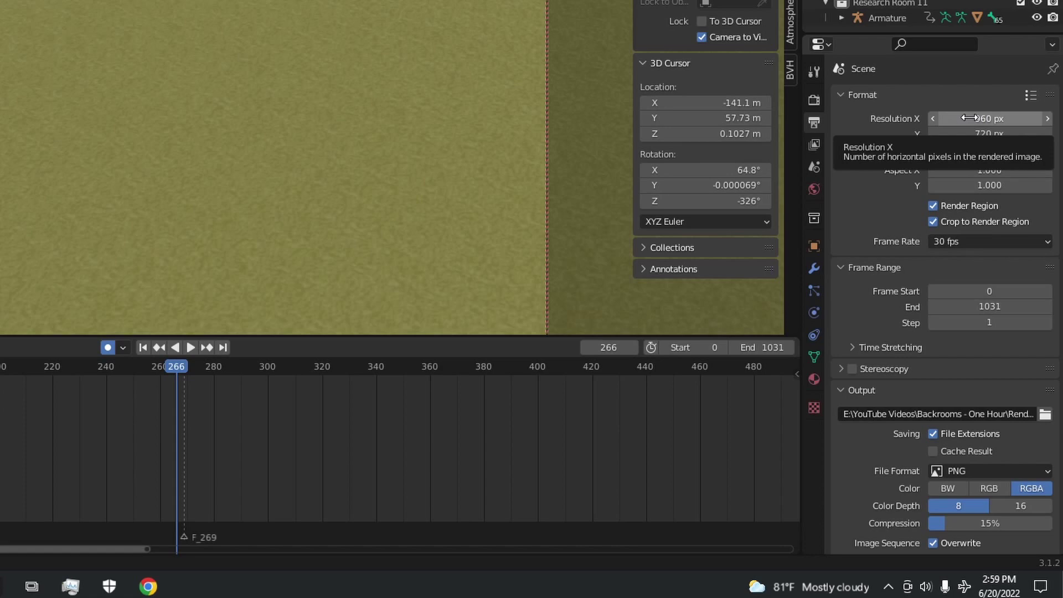
{"action": "left_click", "coordinate": [969, 118]}
{"action": "type", "text": "6"}
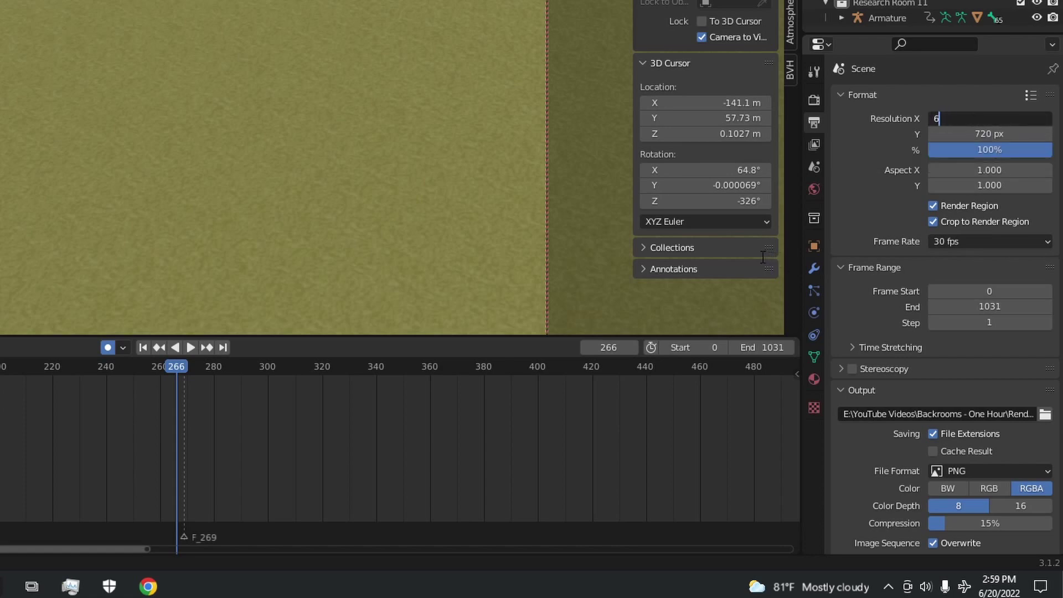
{"action": "type", "text": "40"}
{"action": "left_click", "coordinate": [982, 134]}
{"action": "type", "text": "4"}
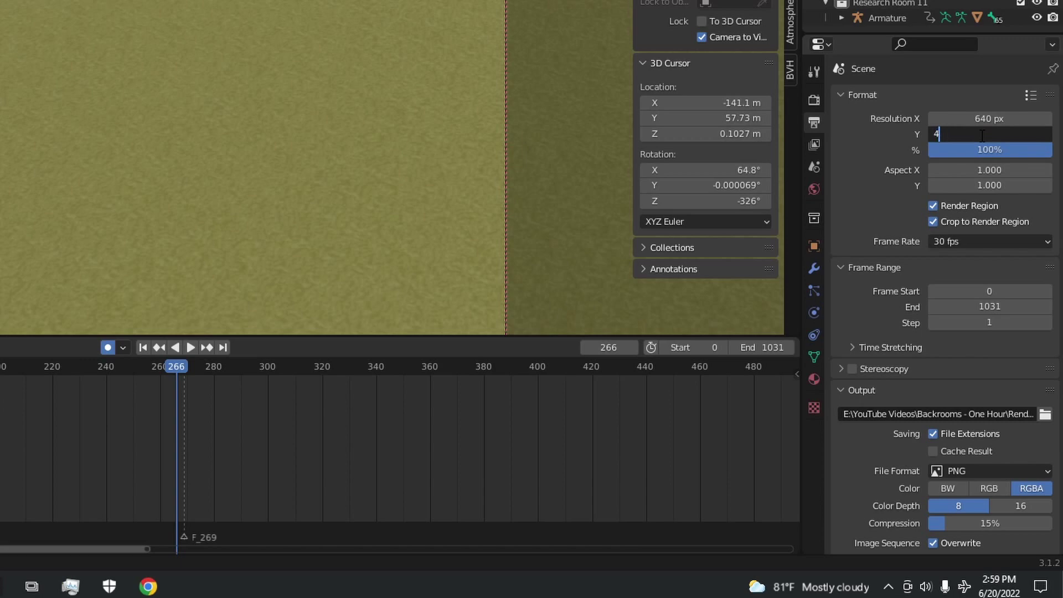
{"action": "type", "text": "80"}
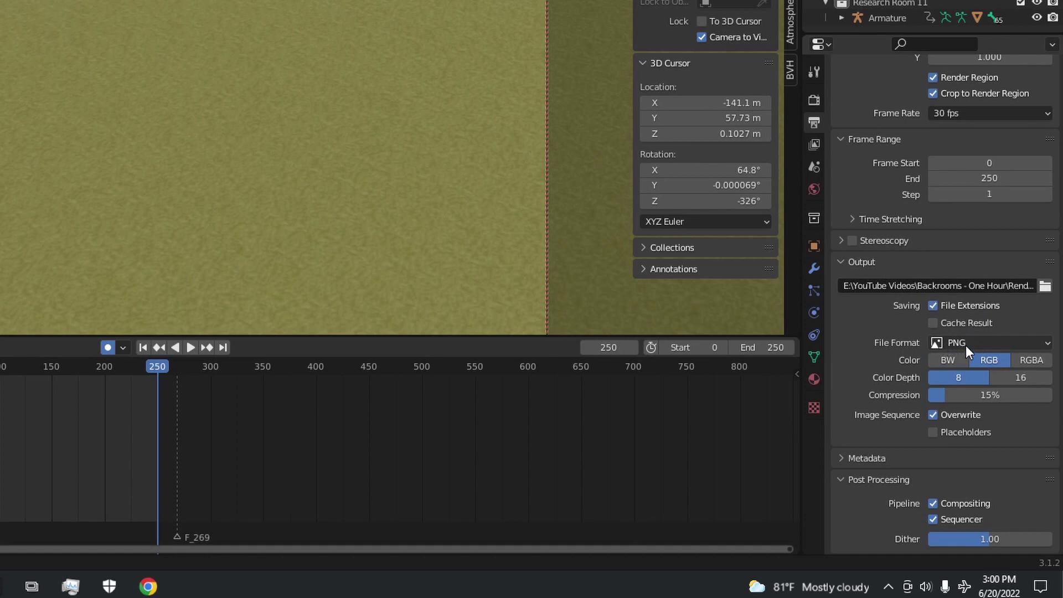
{"action": "left_click", "coordinate": [1026, 359]}
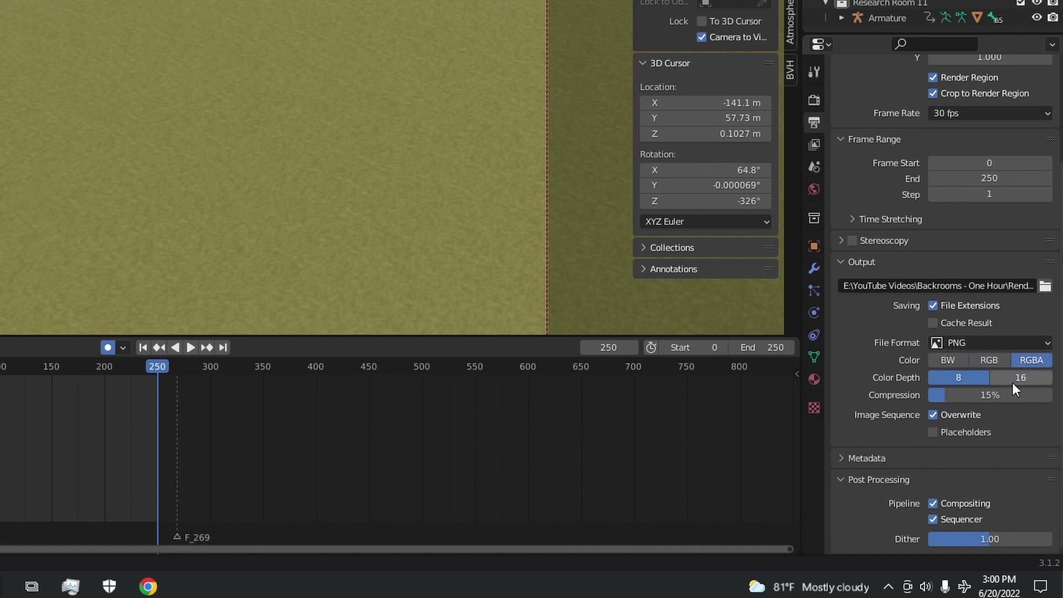
{"action": "left_click", "coordinate": [1012, 382]}
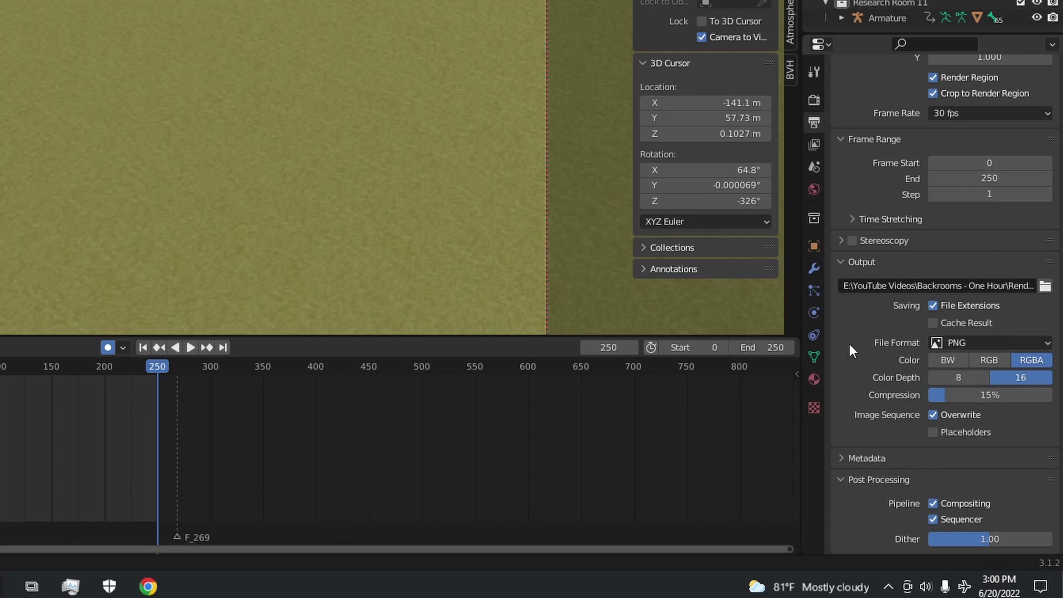
Set the Cycles render device to GPU Compute and review the sampling, denoising and light path settings
{"action": "left_click", "coordinate": [814, 99]}
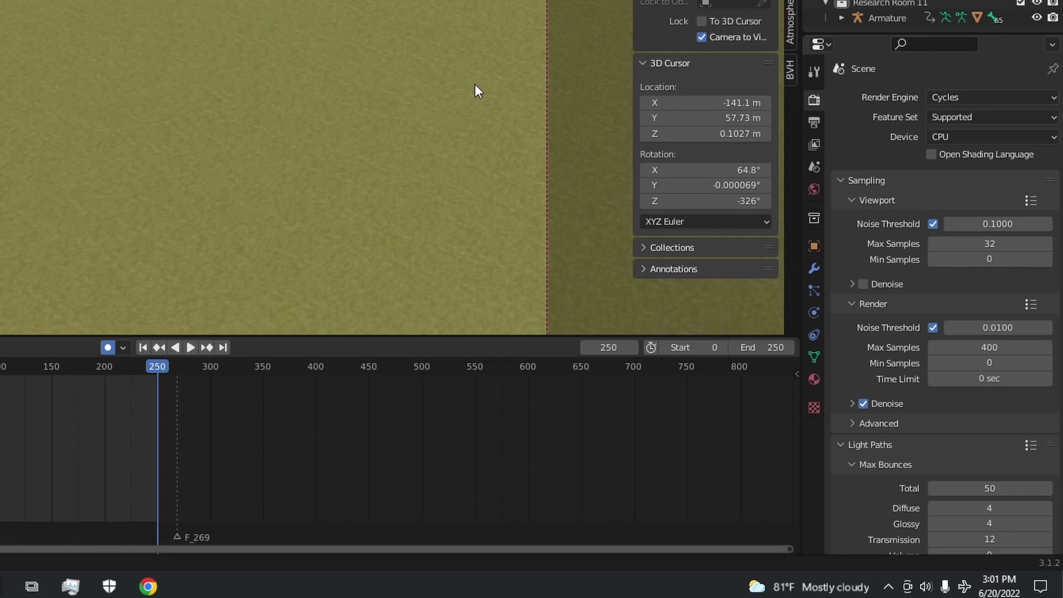
{"action": "left_click", "coordinate": [946, 139]}
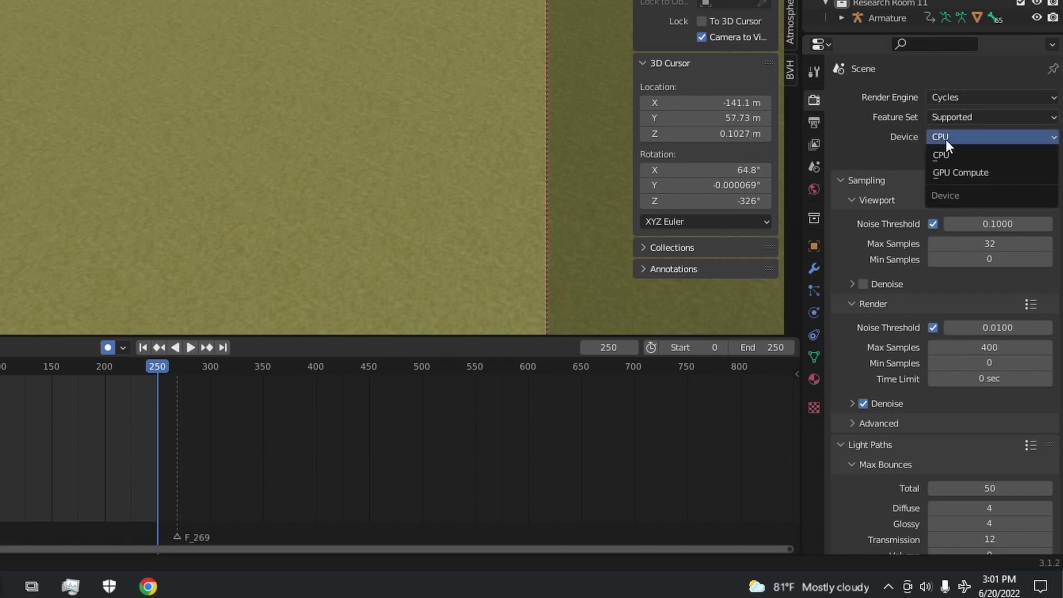
{"action": "left_click", "coordinate": [950, 175]}
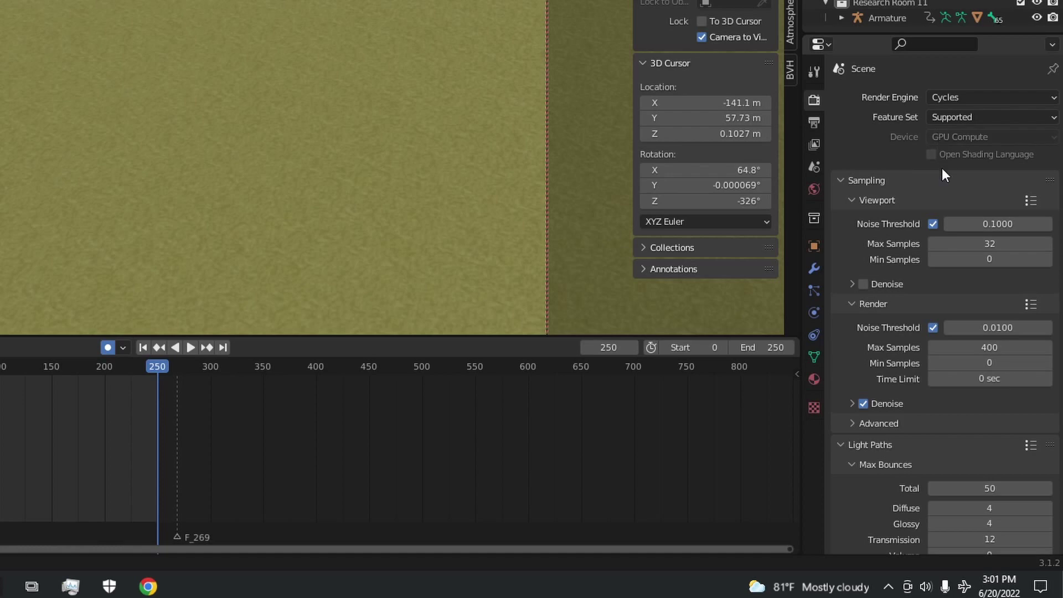
{"action": "scroll", "coordinate": [942, 169], "scroll_direction": "down", "scroll_amount": 1}
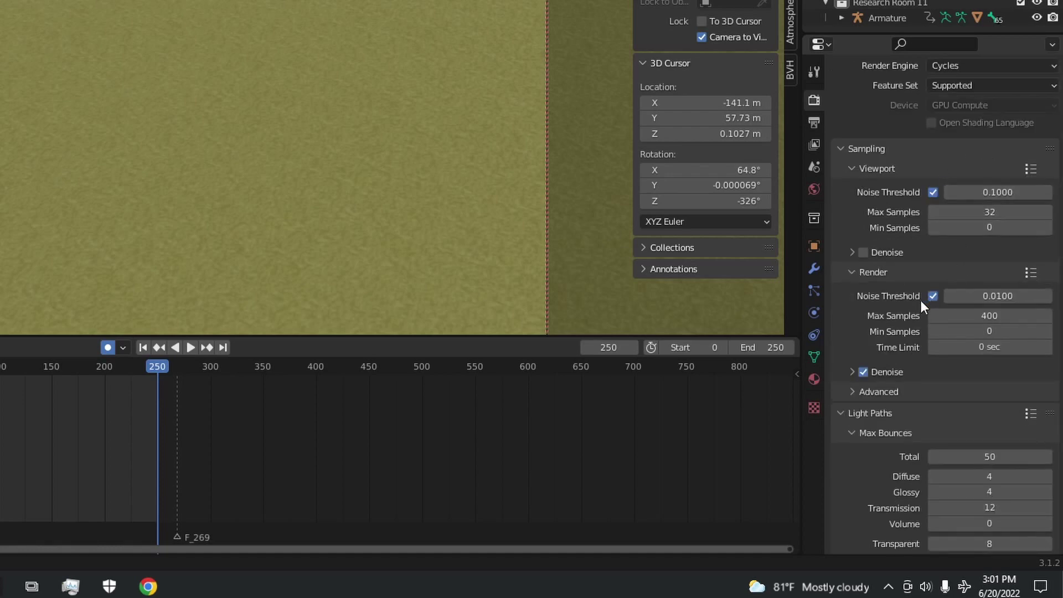
{"action": "scroll", "coordinate": [886, 293], "scroll_direction": "down", "scroll_amount": 2}
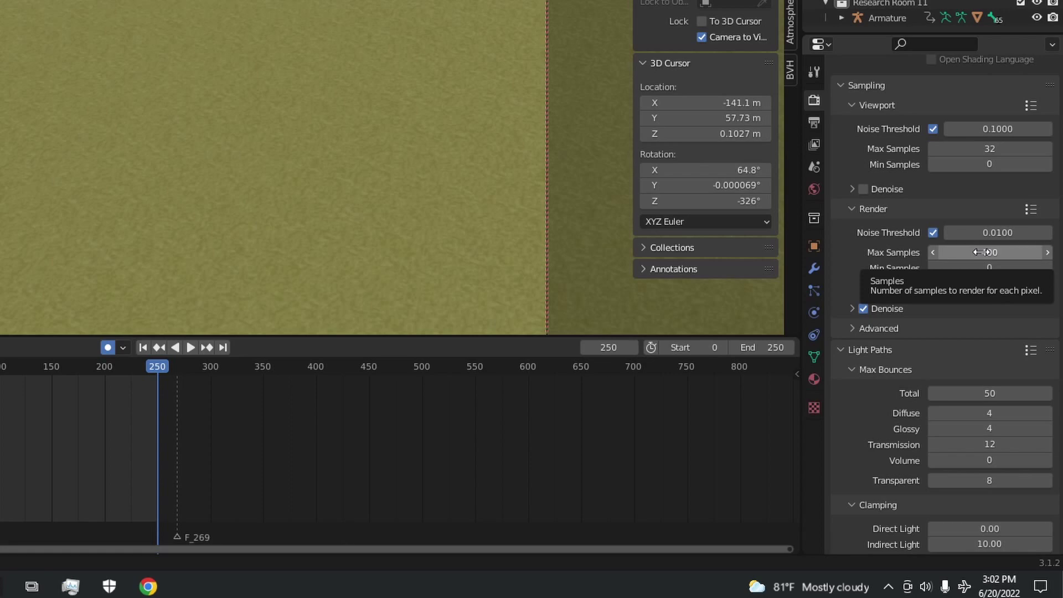
{"action": "scroll", "coordinate": [852, 221], "scroll_direction": "down", "scroll_amount": 1}
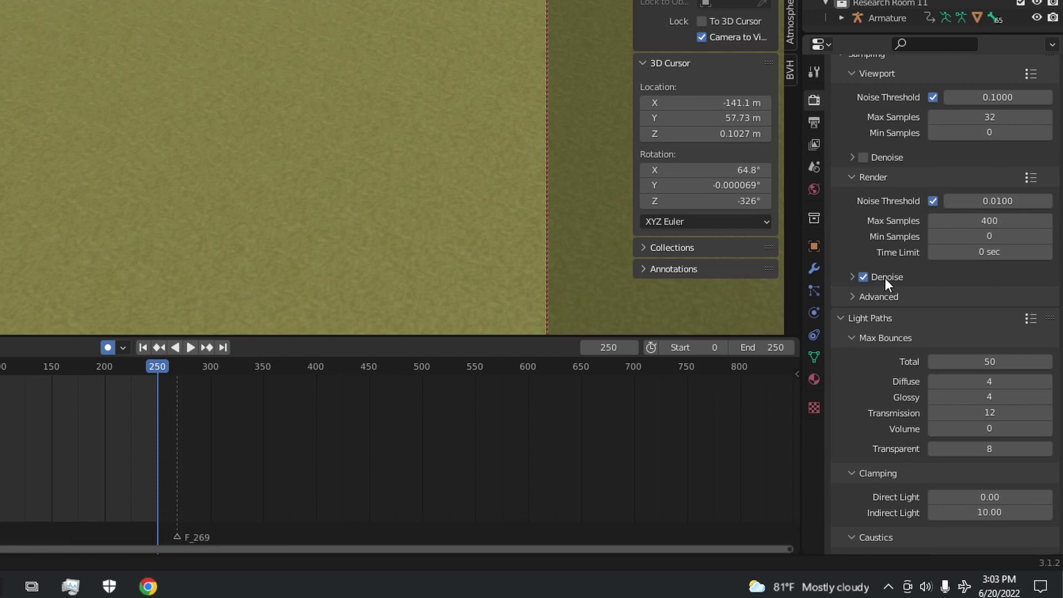
{"action": "scroll", "coordinate": [873, 291], "scroll_direction": "down", "scroll_amount": 9}
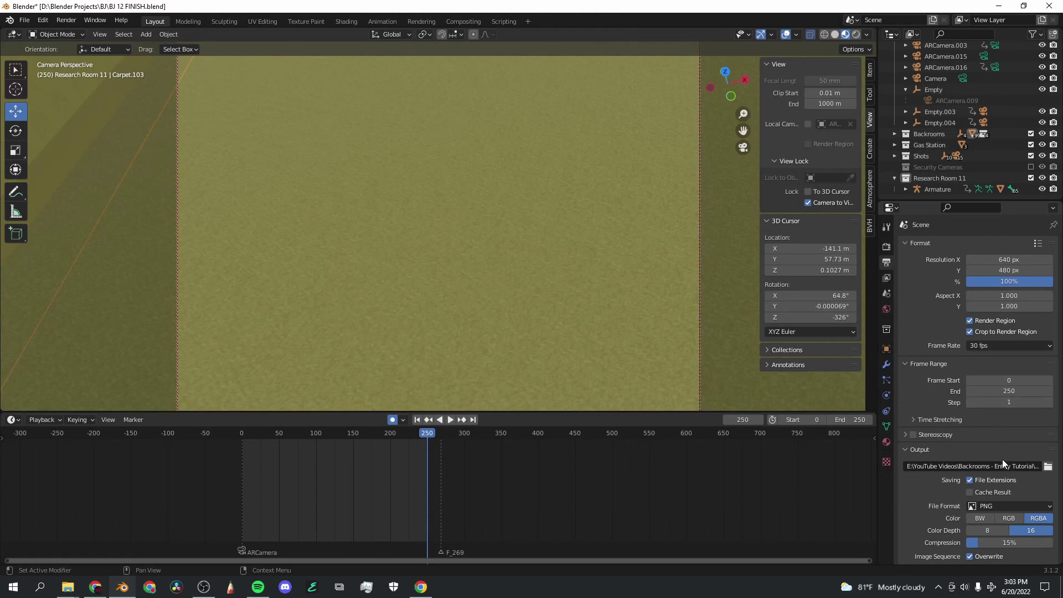
Start rendering the full animation from frame 0 to 250
{"action": "left_click", "coordinate": [66, 21]}
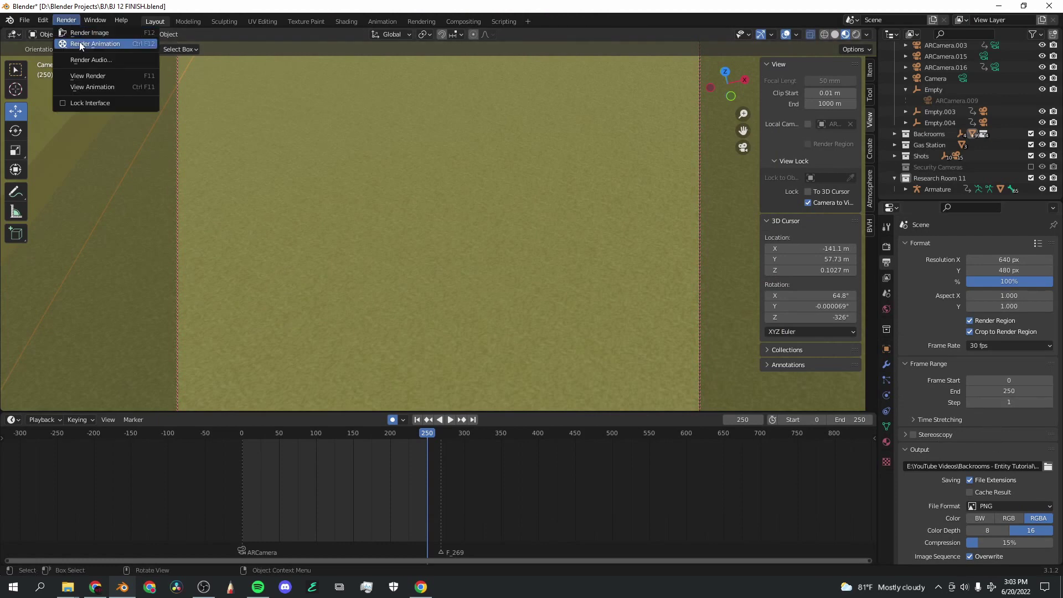
{"action": "left_click", "coordinate": [78, 41]}
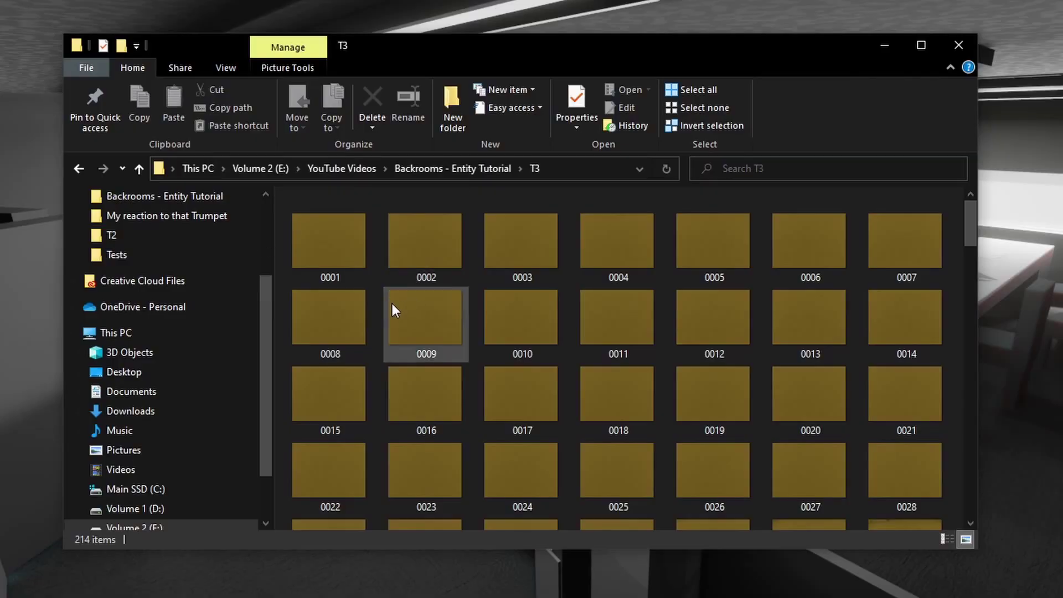
Browse the rendered image sequence in the T3 folder in File Explorer, checking the frames that show the monster
{"action": "scroll", "coordinate": [547, 297], "scroll_direction": "down", "scroll_amount": 15}
{"action": "scroll", "coordinate": [547, 299], "scroll_direction": "down", "scroll_amount": 3}
{"action": "scroll", "coordinate": [576, 337], "scroll_direction": "up", "scroll_amount": 18}
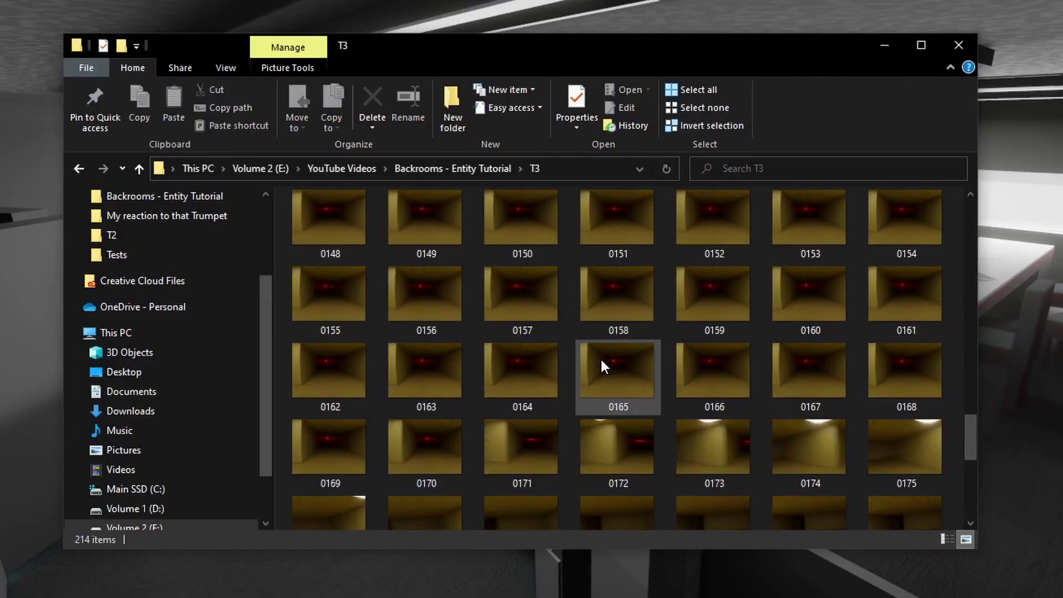
{"action": "scroll", "coordinate": [588, 357], "scroll_direction": "down", "scroll_amount": 12}
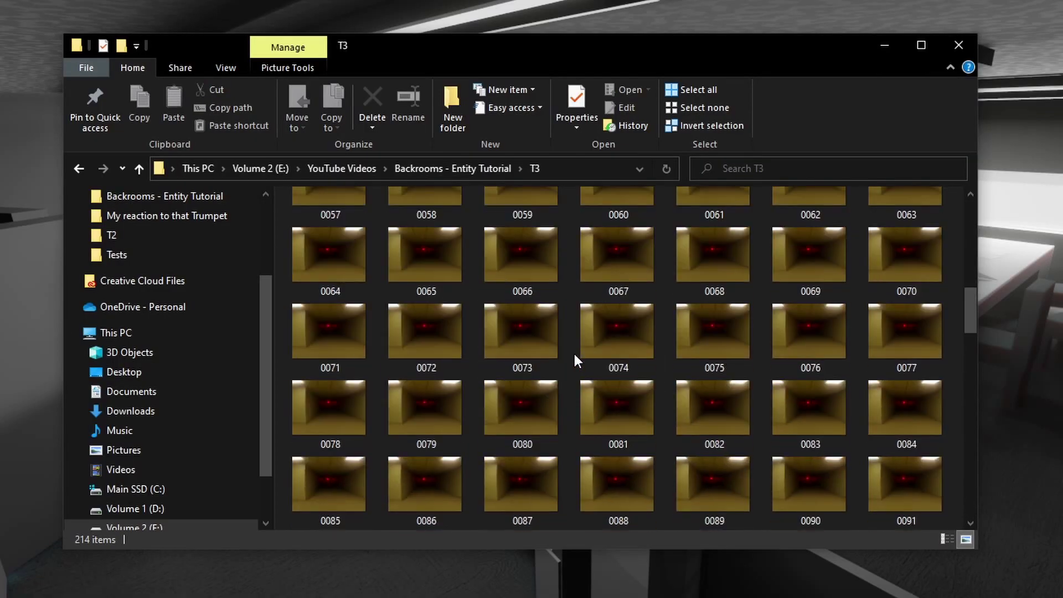
{"action": "scroll", "coordinate": [563, 355], "scroll_direction": "down", "scroll_amount": 6}
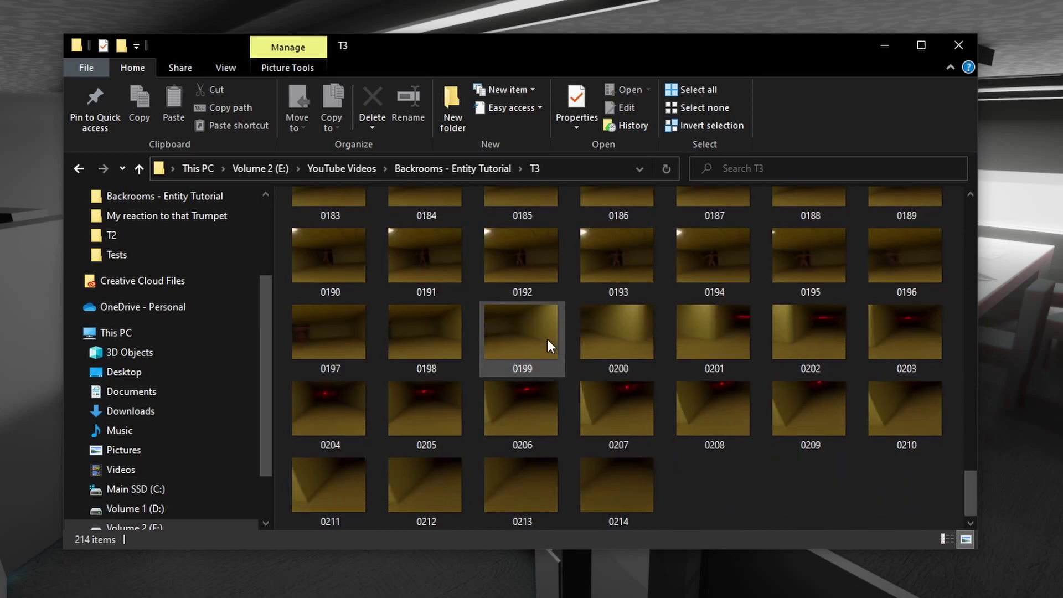
{"action": "scroll", "coordinate": [537, 346], "scroll_direction": "up", "scroll_amount": 3}
{"action": "scroll", "coordinate": [537, 346], "scroll_direction": "down", "scroll_amount": 3}
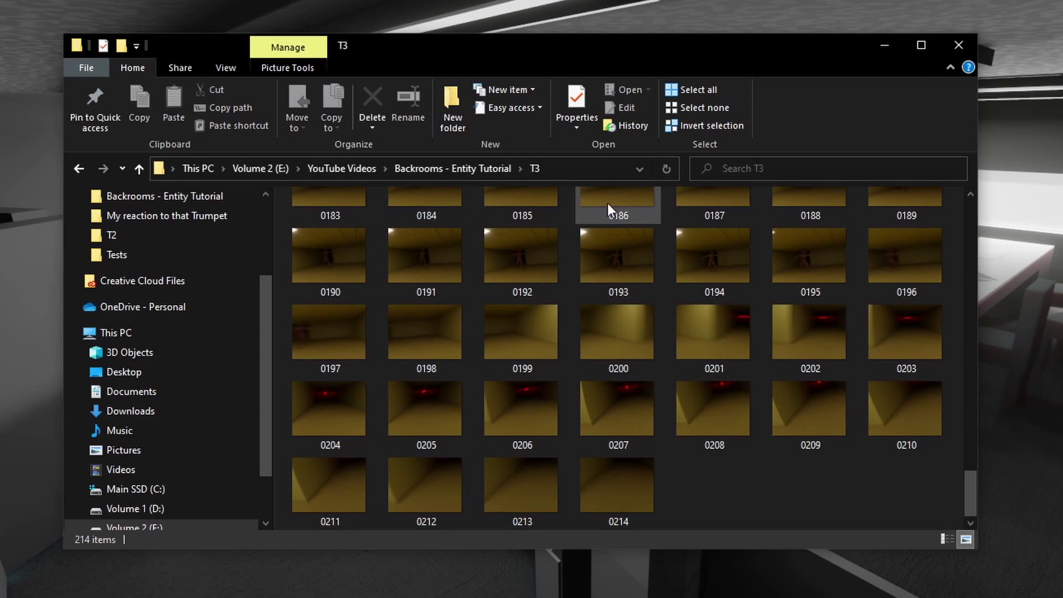
Select all PNG frames in the T3 folder and place them as one clip at the start of the Video 1 track in DaVinci Resolve
{"action": "scroll", "coordinate": [468, 351], "scroll_direction": "up", "scroll_amount": 15}
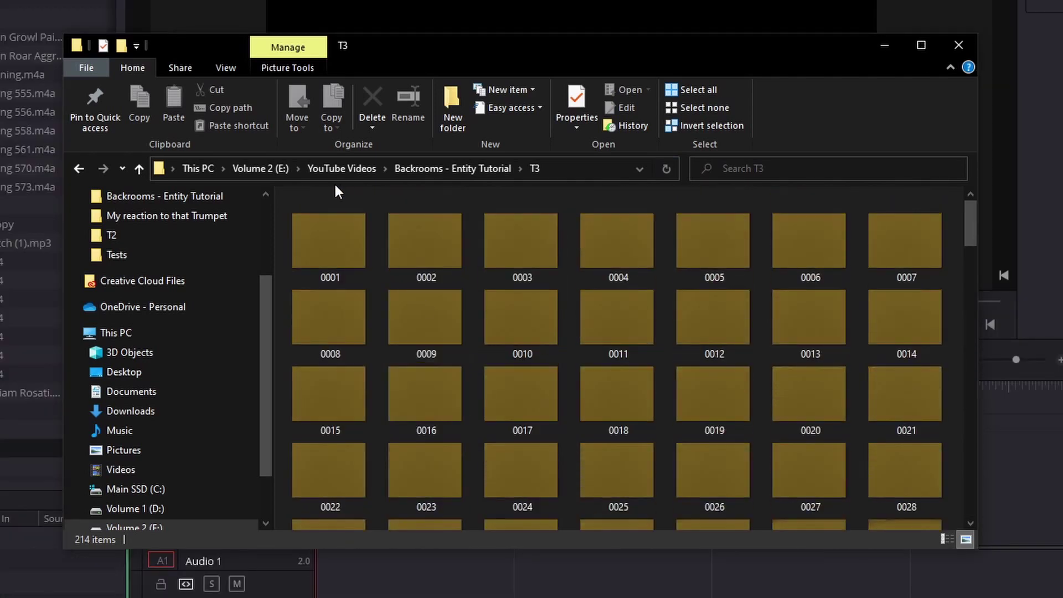
{"action": "left_click", "coordinate": [333, 191]}
{"action": "scroll", "coordinate": [645, 453], "scroll_direction": "down", "scroll_amount": 15}
{"action": "left_click", "coordinate": [631, 512]}
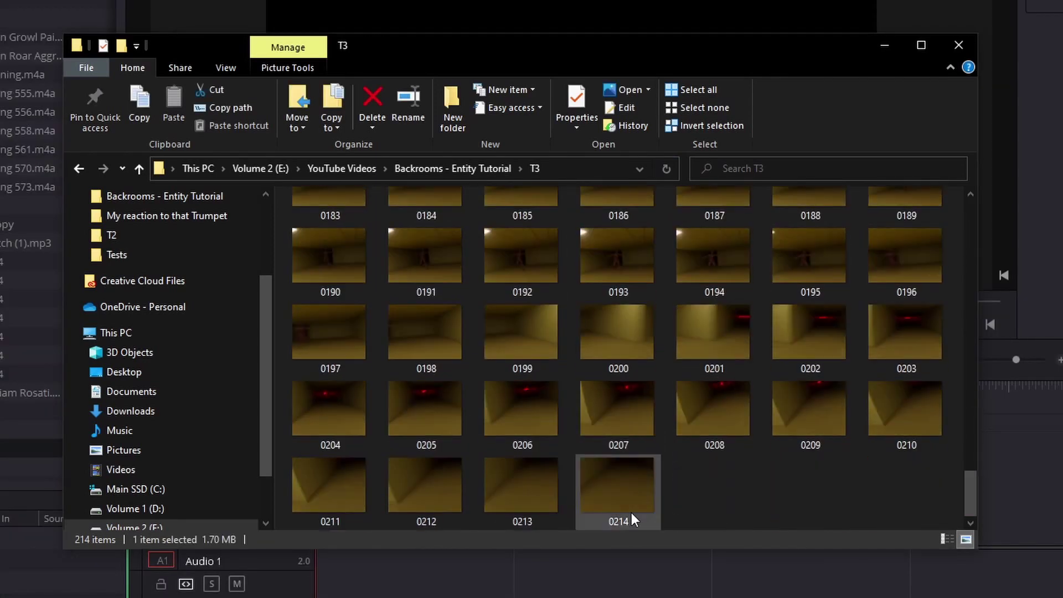
{"action": "key", "text": "ctrl+a"}
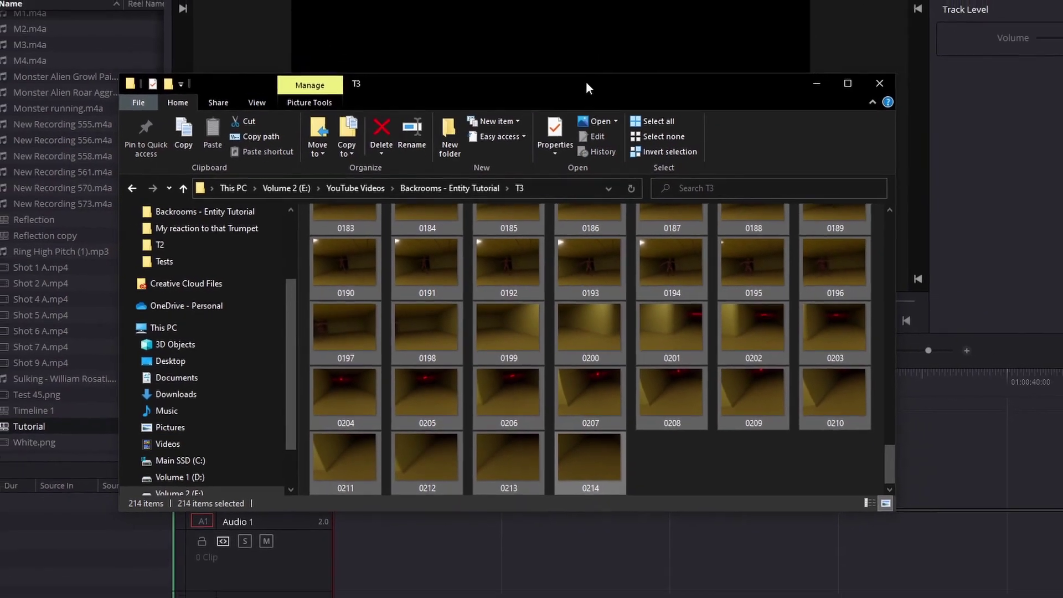
{"action": "left_click_drag", "start_coordinate": [612, 43], "coordinate": [323, 0]}
{"action": "left_click_drag", "start_coordinate": [346, 364], "coordinate": [359, 440]}
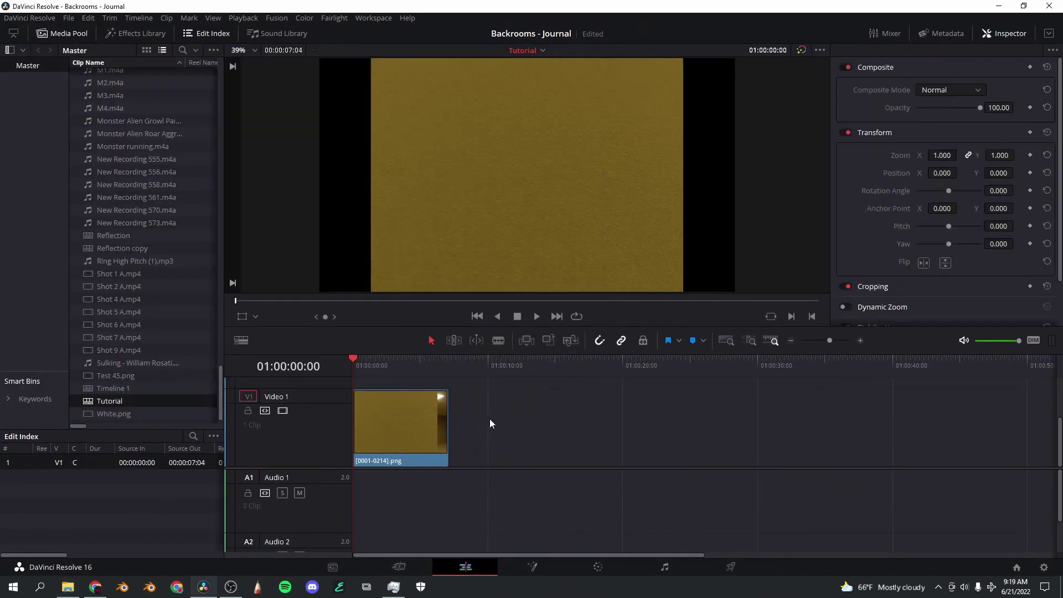
Check the timeline resolution and frame rate in the project settings, leave them unchanged, and play the image sequence
{"action": "left_click", "coordinate": [1043, 567]}
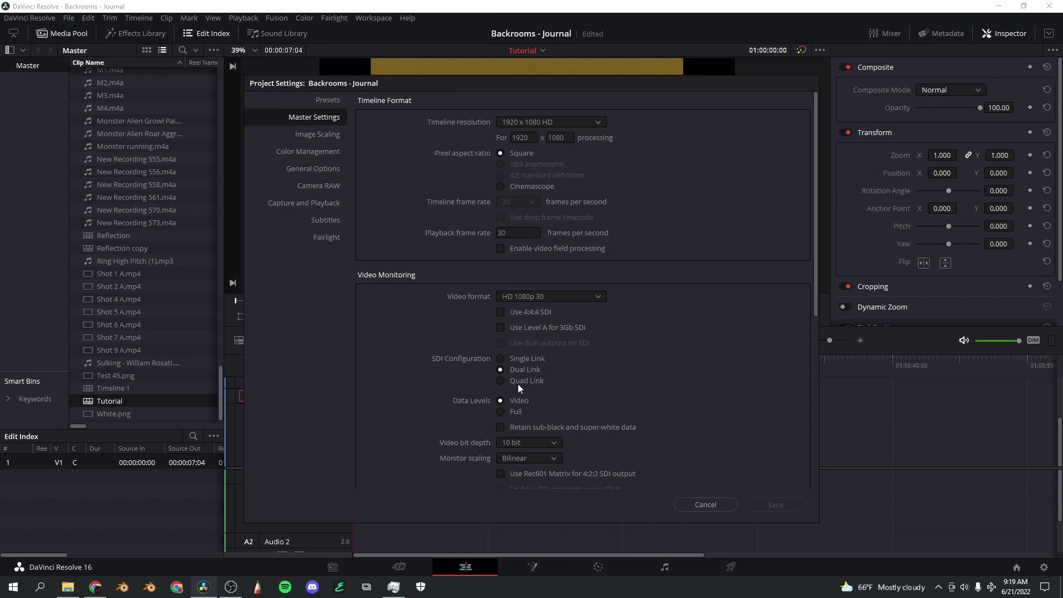
{"action": "left_click", "coordinate": [706, 504]}
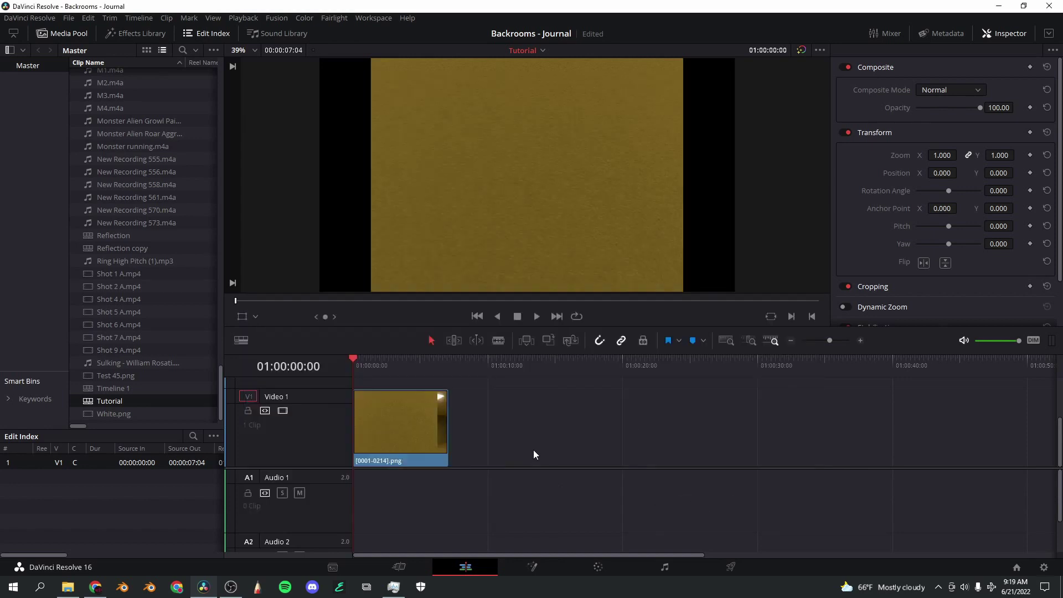
{"action": "key", "text": "space"}
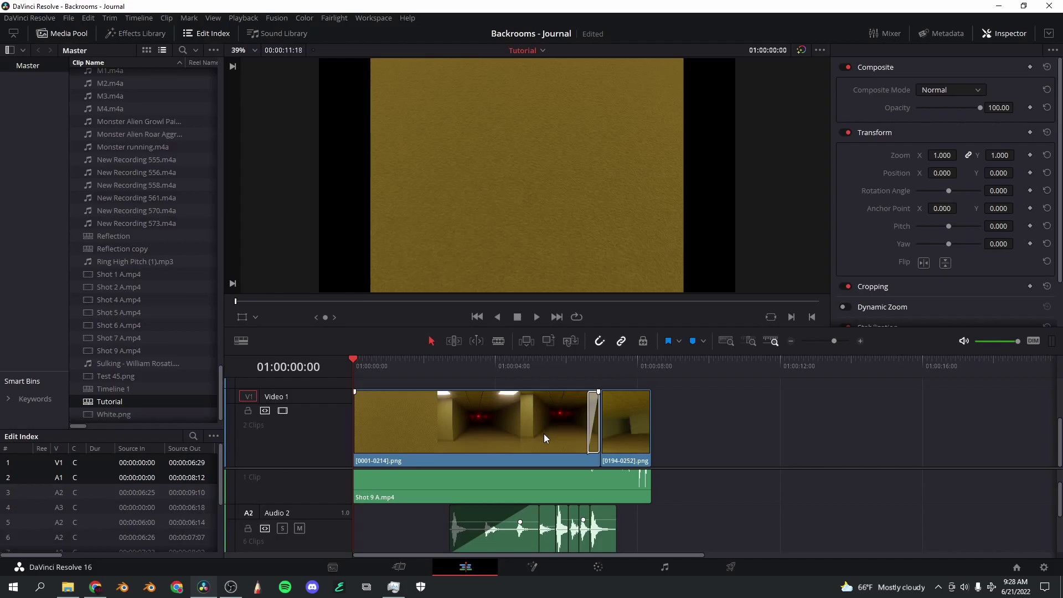
Look over the audio tracks below the video clips and open the render settings for delivering the Tutorial timeline
{"action": "scroll", "coordinate": [553, 483], "scroll_direction": "down", "scroll_amount": 2}
{"action": "scroll", "coordinate": [553, 413], "scroll_direction": "down", "scroll_amount": 1}
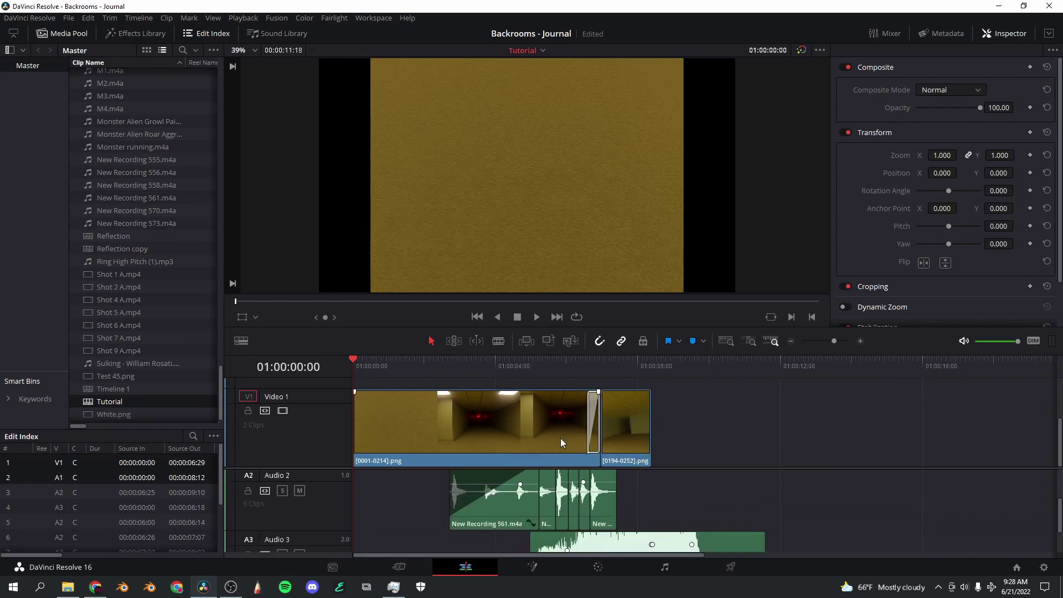
{"action": "scroll", "coordinate": [529, 510], "scroll_direction": "up", "scroll_amount": 4}
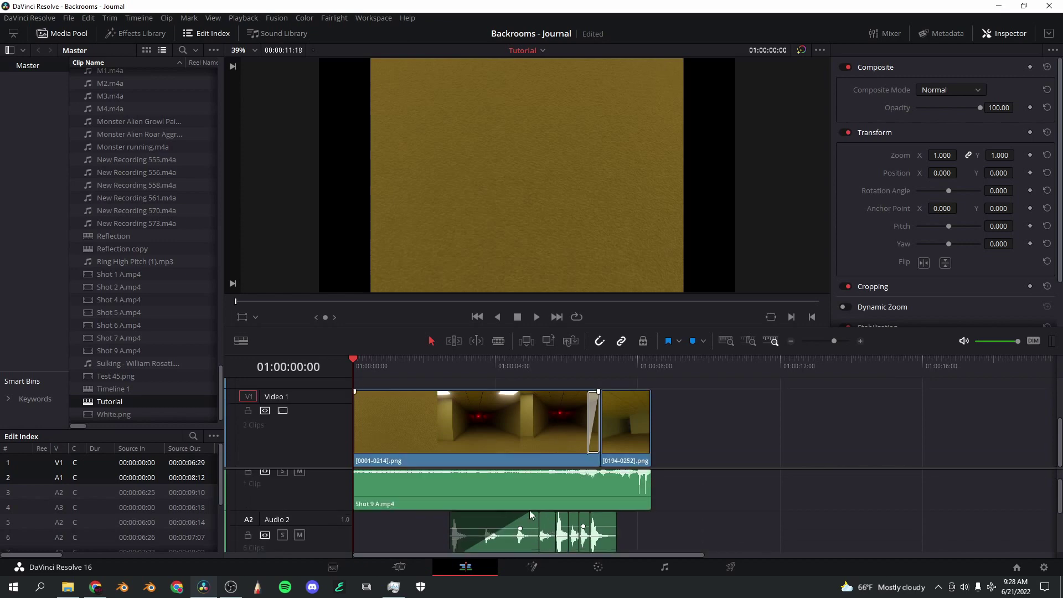
{"action": "left_click", "coordinate": [732, 567]}
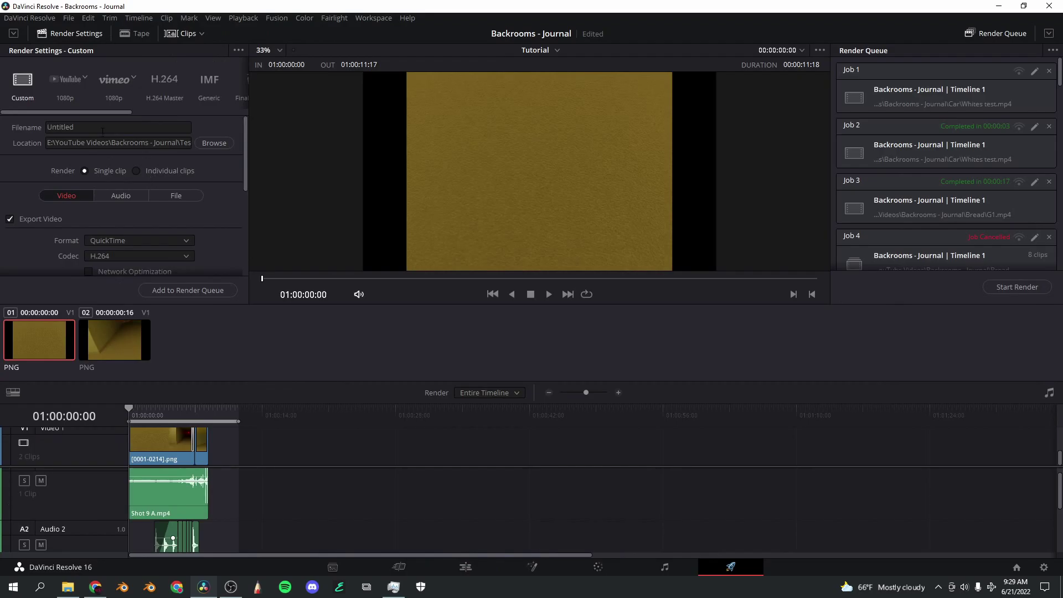